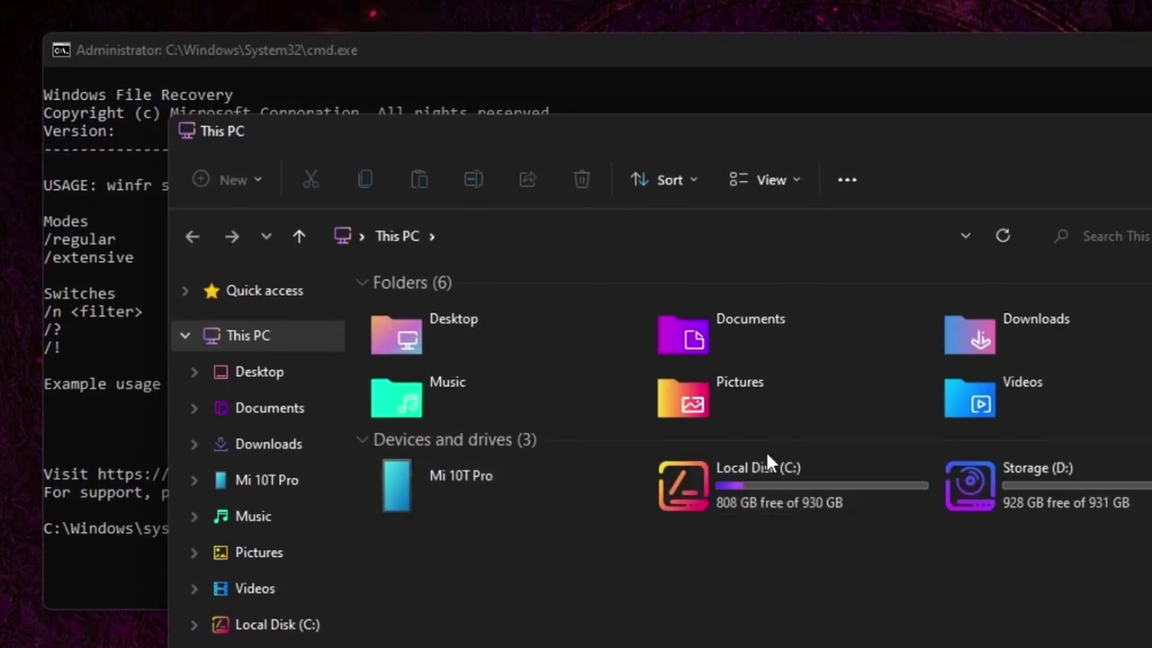
Close the This PC and Command Prompt windows so only the Windows desktop remains
{"action": "key", "text": "alt+Tab"}
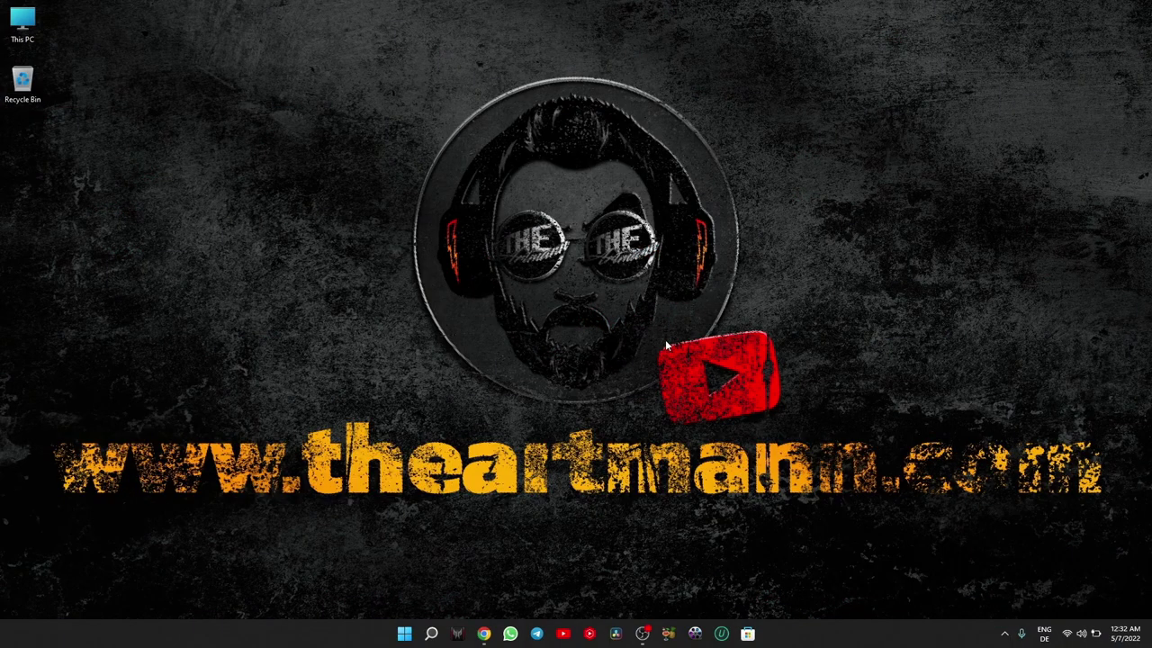
In Chrome, open the MiniTool ShadowMaker Free 3.6 result and go to the Pro edition page
{"action": "left_click", "coordinate": [485, 634]}
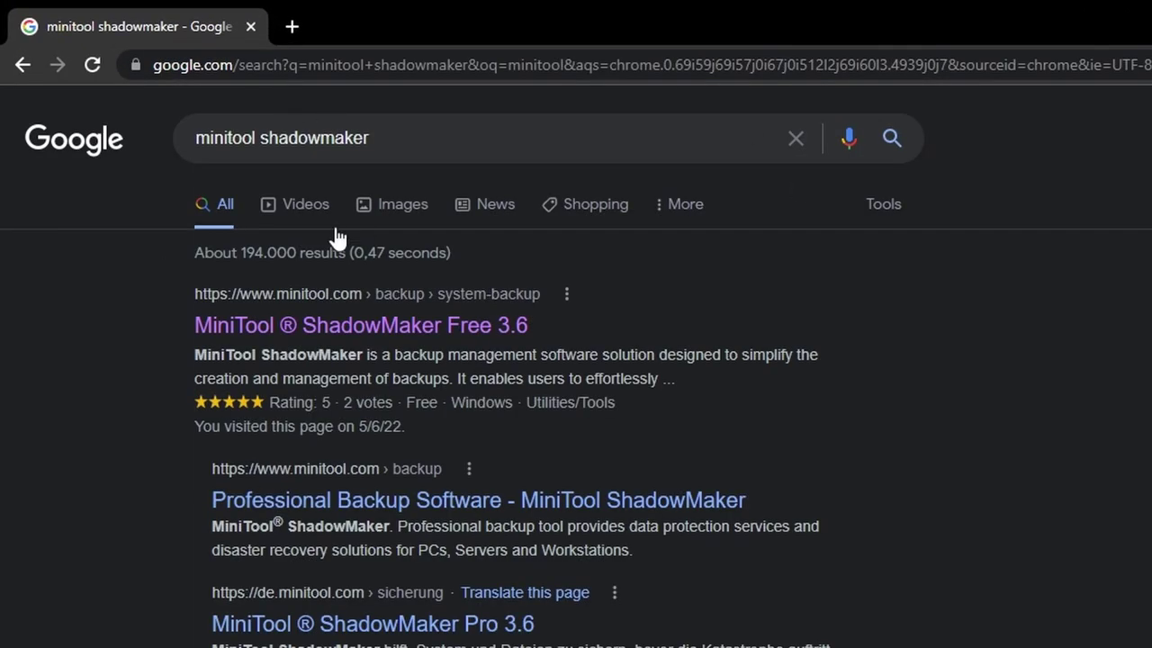
{"action": "left_click", "coordinate": [291, 325]}
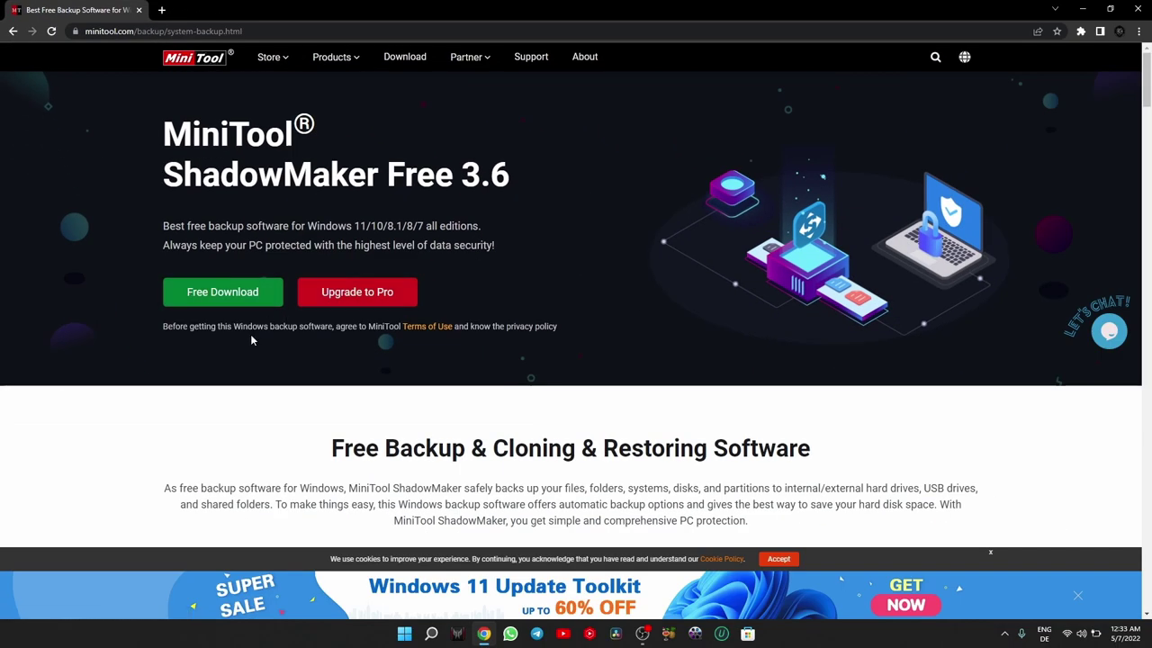
{"action": "left_click", "coordinate": [357, 292]}
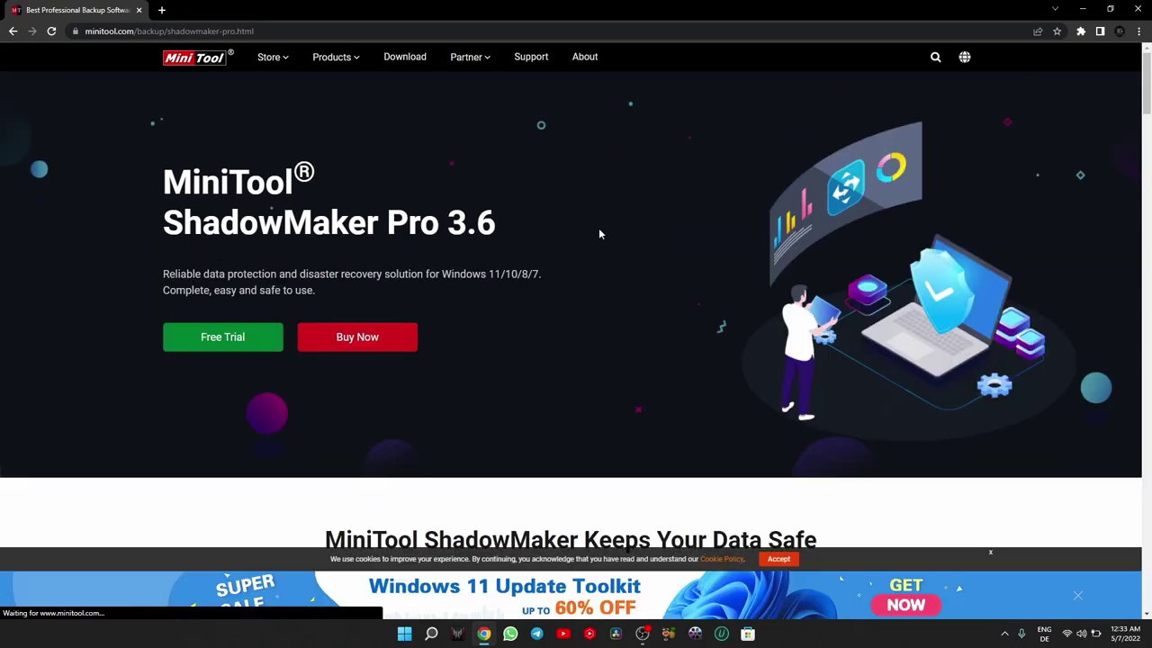
Jump to the Free/Pro/Pro Ultimate comparison table, dismiss the chat popup, and scroll through it
{"action": "left_click", "coordinate": [398, 342]}
{"action": "left_click", "coordinate": [1074, 260]}
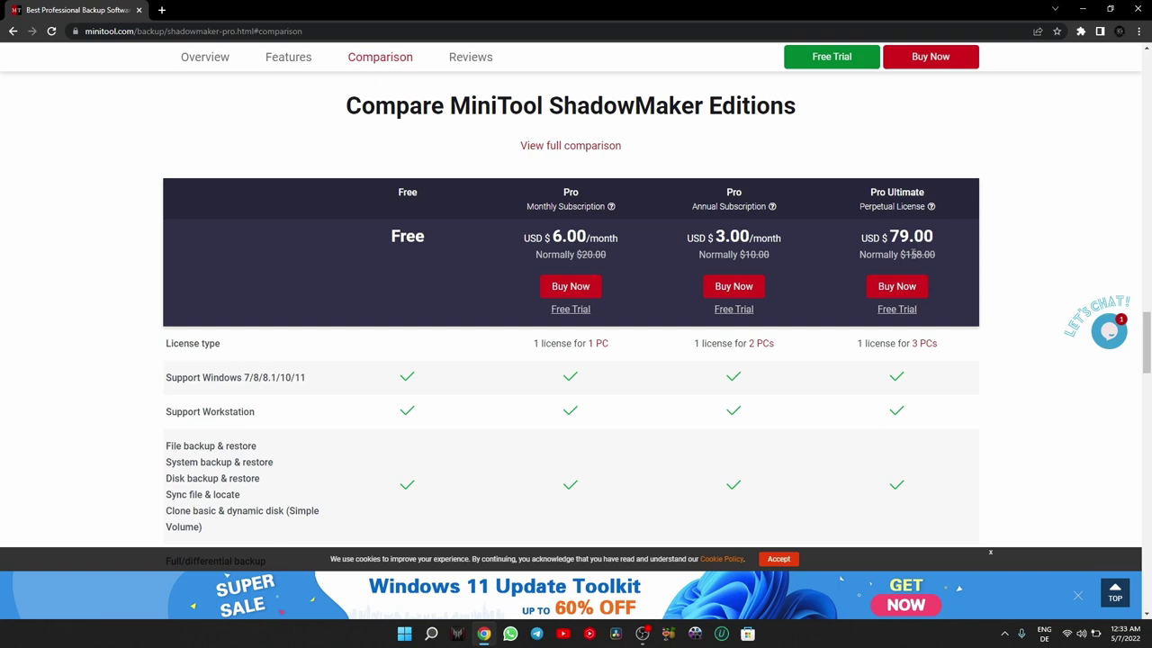
{"action": "scroll", "coordinate": [569, 291], "scroll_direction": "down", "scroll_amount": 4}
{"action": "scroll", "coordinate": [572, 346], "scroll_direction": "up", "scroll_amount": 2}
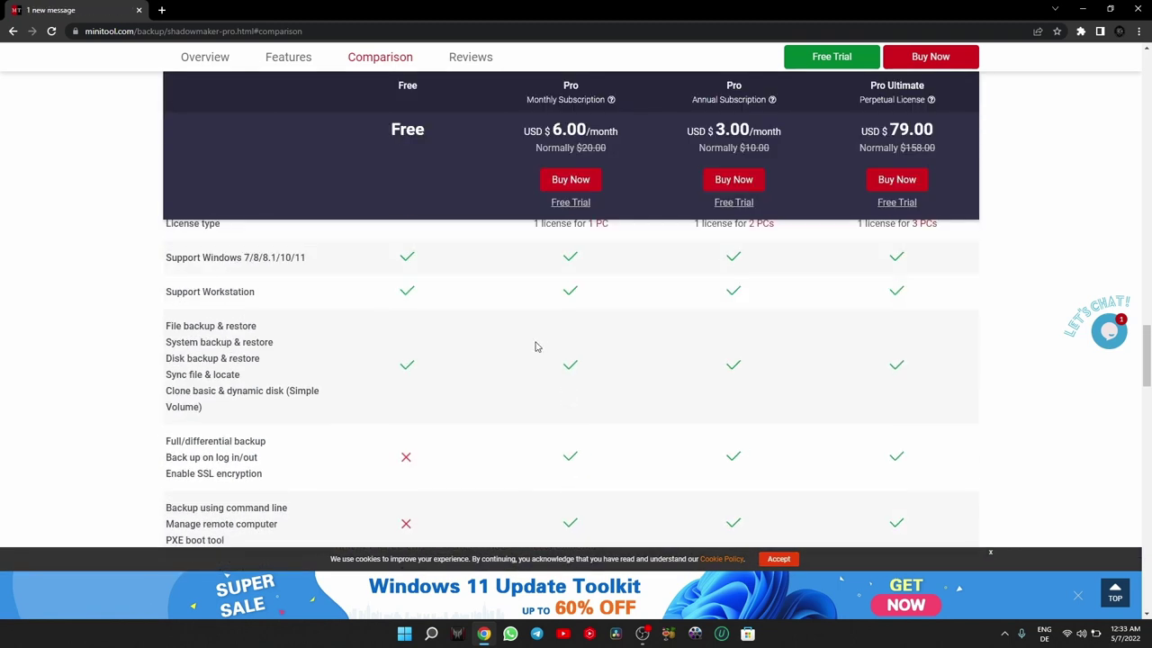
{"action": "scroll", "coordinate": [366, 357], "scroll_direction": "up", "scroll_amount": 1}
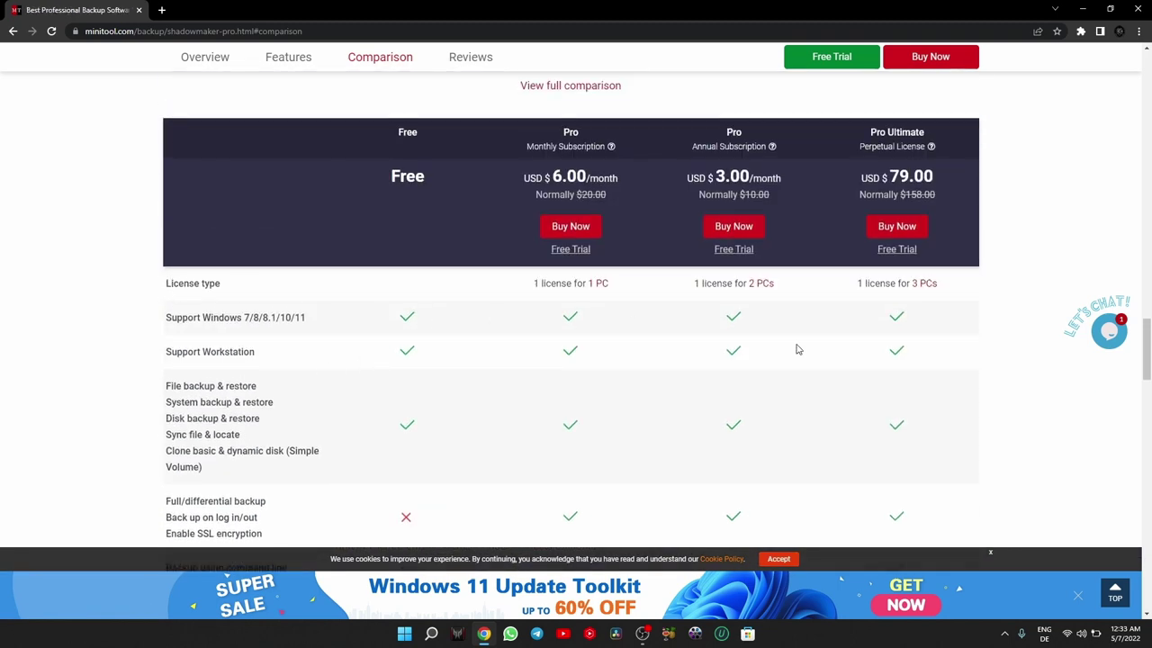
{"action": "scroll", "coordinate": [942, 349], "scroll_direction": "down", "scroll_amount": 1}
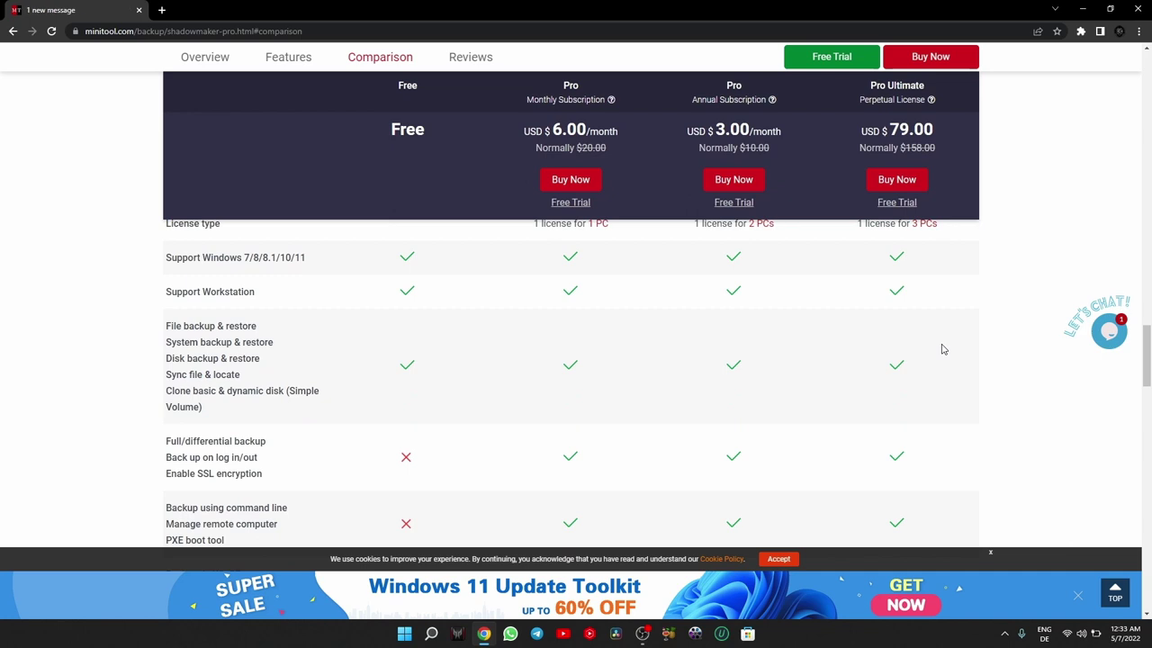
{"action": "scroll", "coordinate": [942, 349], "scroll_direction": "down", "scroll_amount": 3}
{"action": "scroll", "coordinate": [943, 354], "scroll_direction": "up", "scroll_amount": 2}
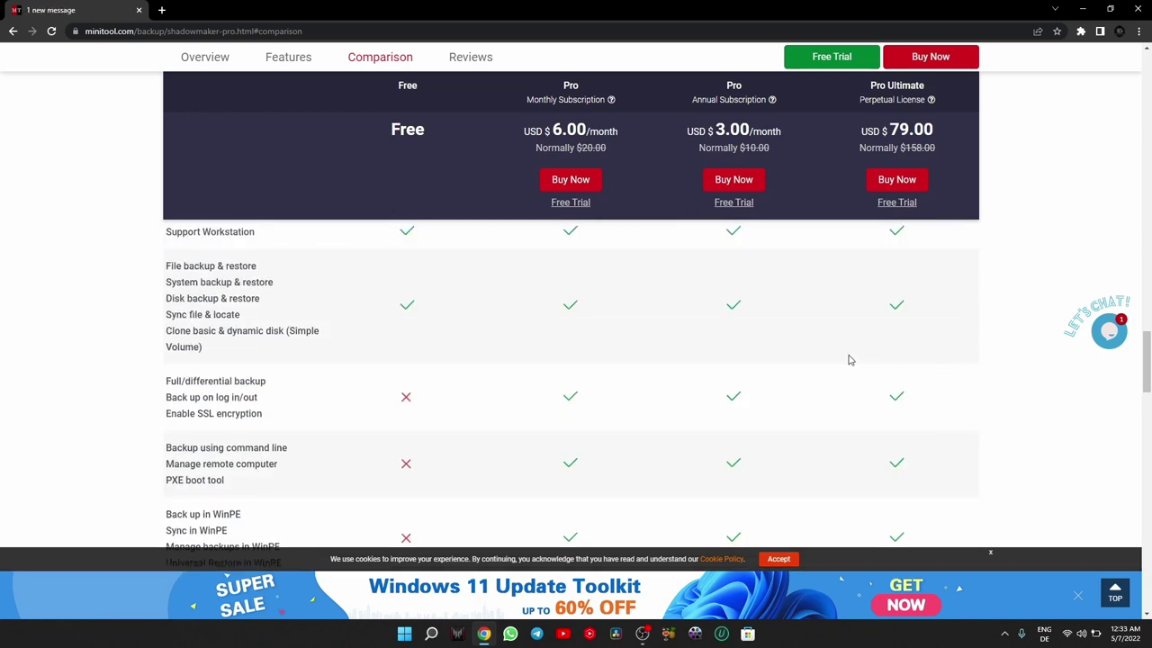
{"action": "scroll", "coordinate": [838, 363], "scroll_direction": "down", "scroll_amount": 1}
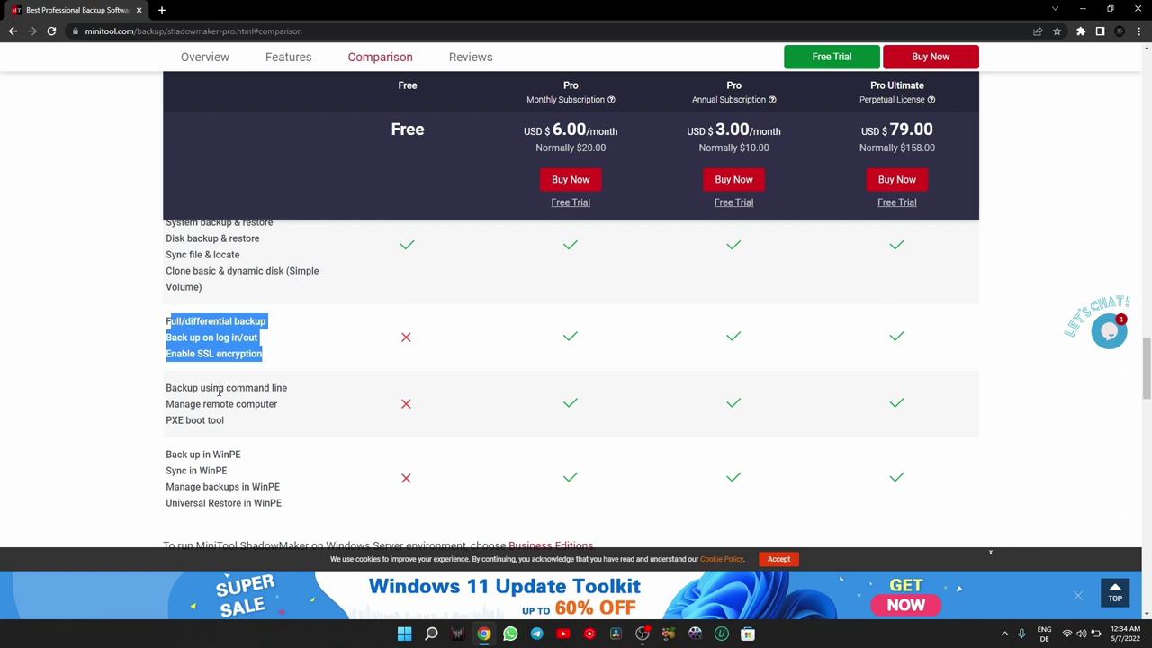
Highlight the command line and remote management features, then scroll back to the page top
{"action": "left_click_drag", "start_coordinate": [169, 385], "coordinate": [311, 431]}
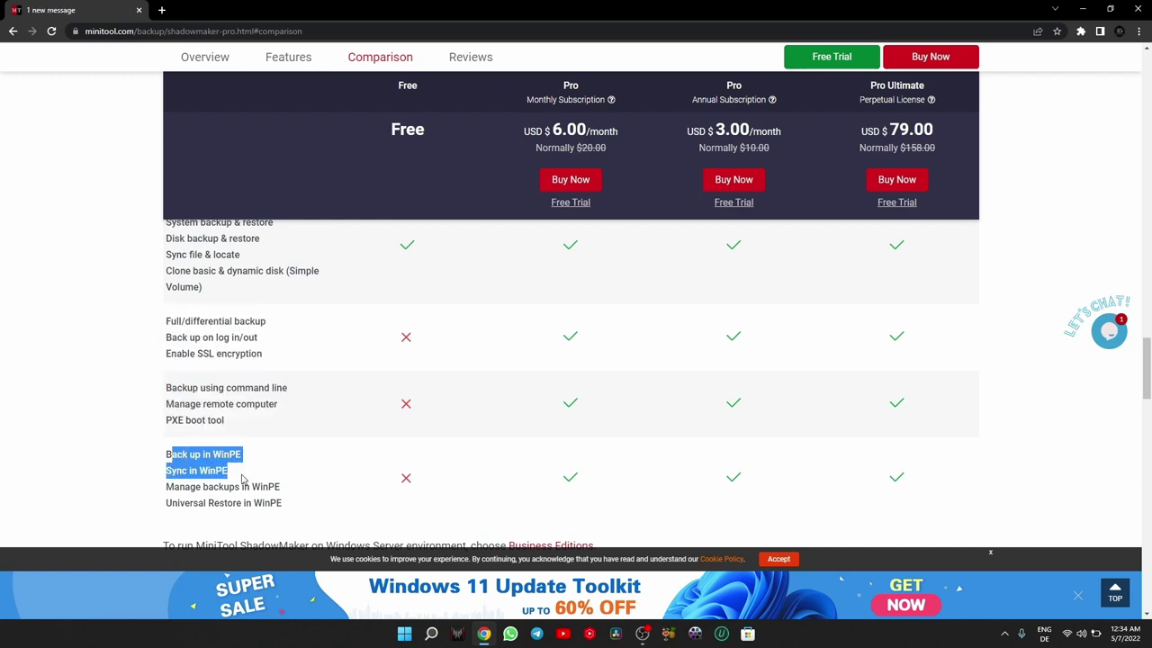
{"action": "scroll", "coordinate": [311, 499], "scroll_direction": "down", "scroll_amount": 3}
{"action": "scroll", "coordinate": [311, 499], "scroll_direction": "up", "scroll_amount": 2}
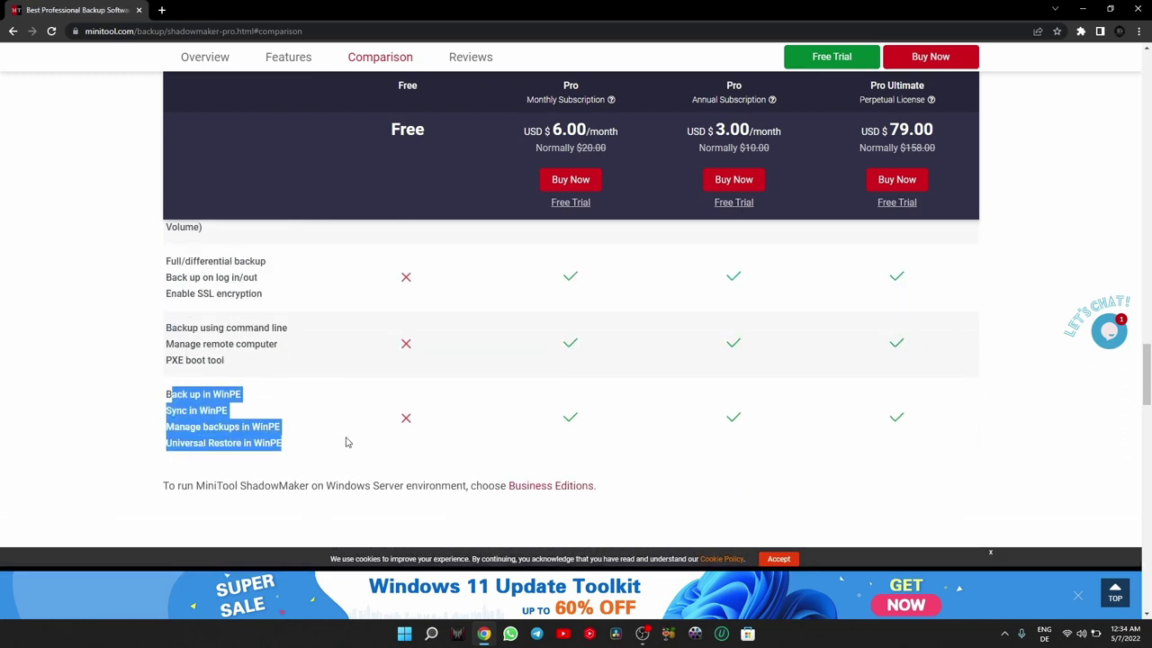
{"action": "scroll", "coordinate": [348, 445], "scroll_direction": "up", "scroll_amount": 5}
{"action": "scroll", "coordinate": [347, 450], "scroll_direction": "down", "scroll_amount": 1}
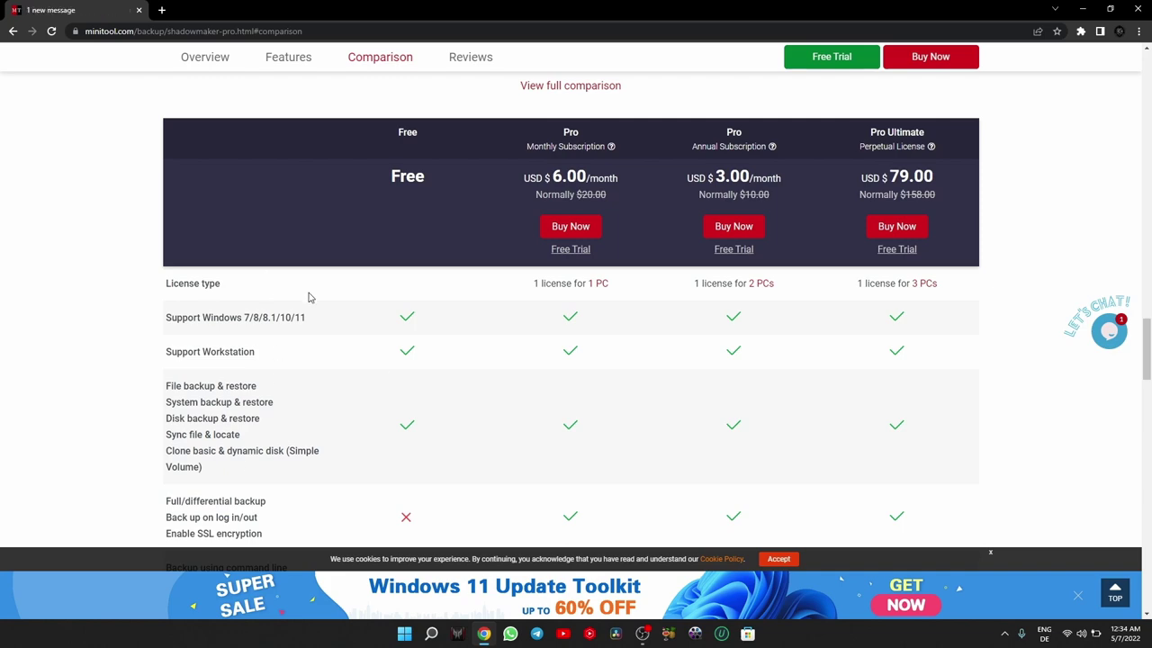
{"action": "scroll", "coordinate": [308, 297], "scroll_direction": "up", "scroll_amount": 20}
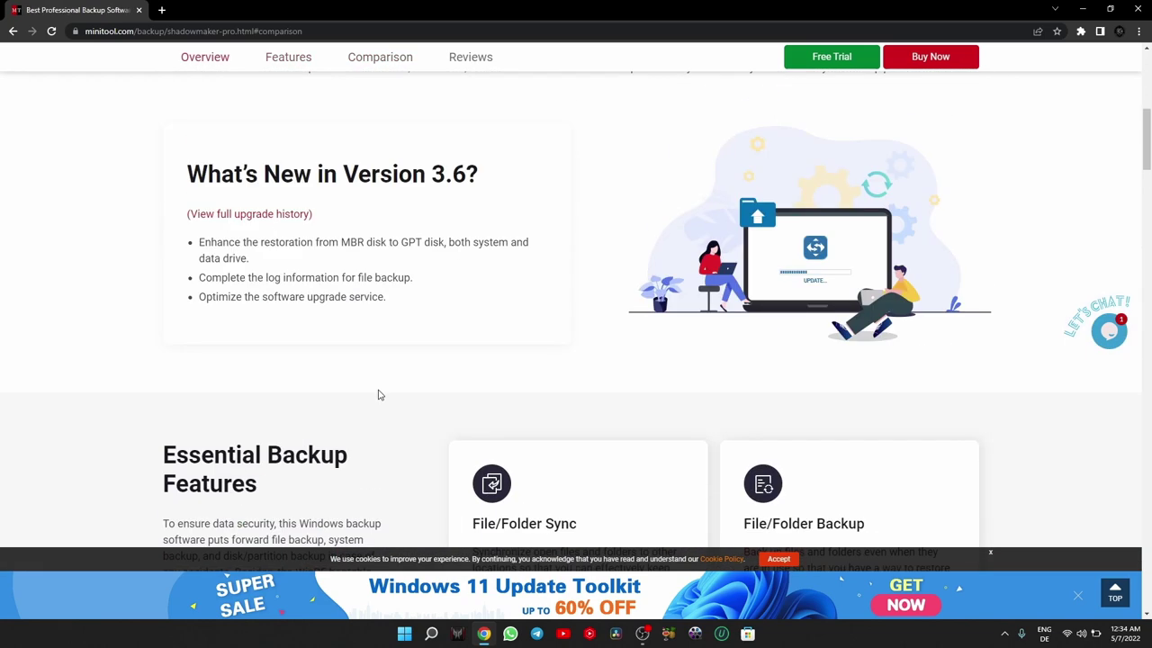
{"action": "scroll", "coordinate": [377, 394], "scroll_direction": "up", "scroll_amount": 10}
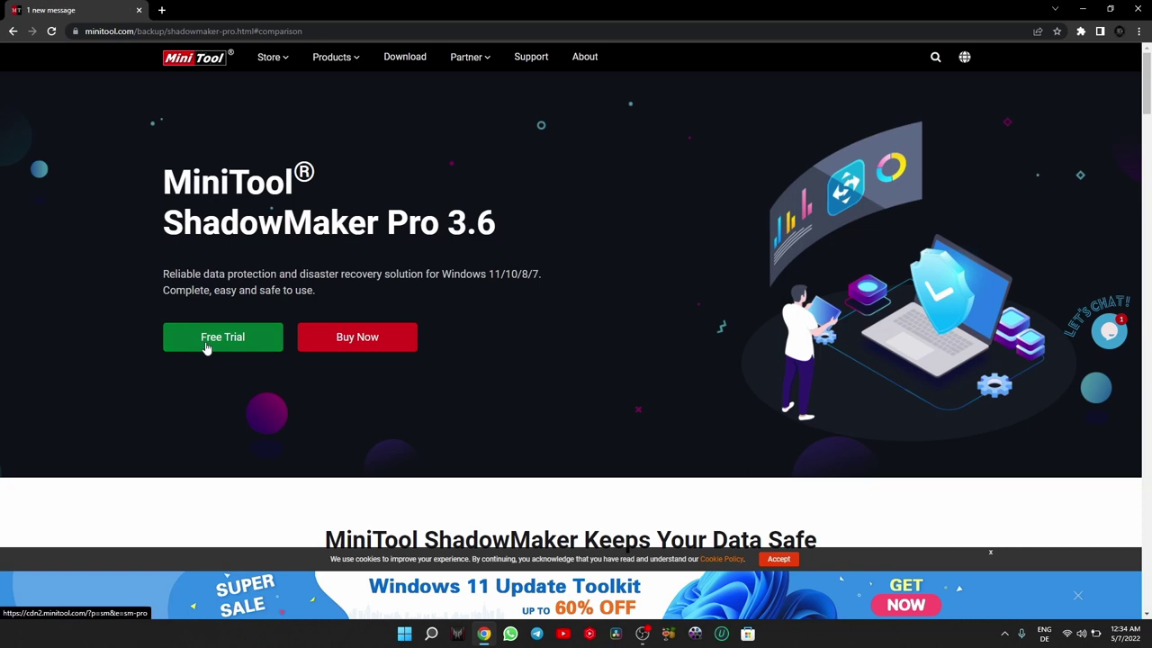
Download the sm-online.exe free trial to the Desktop, close Chrome, and install ShadowMaker 3.6
{"action": "left_click", "coordinate": [206, 347]}
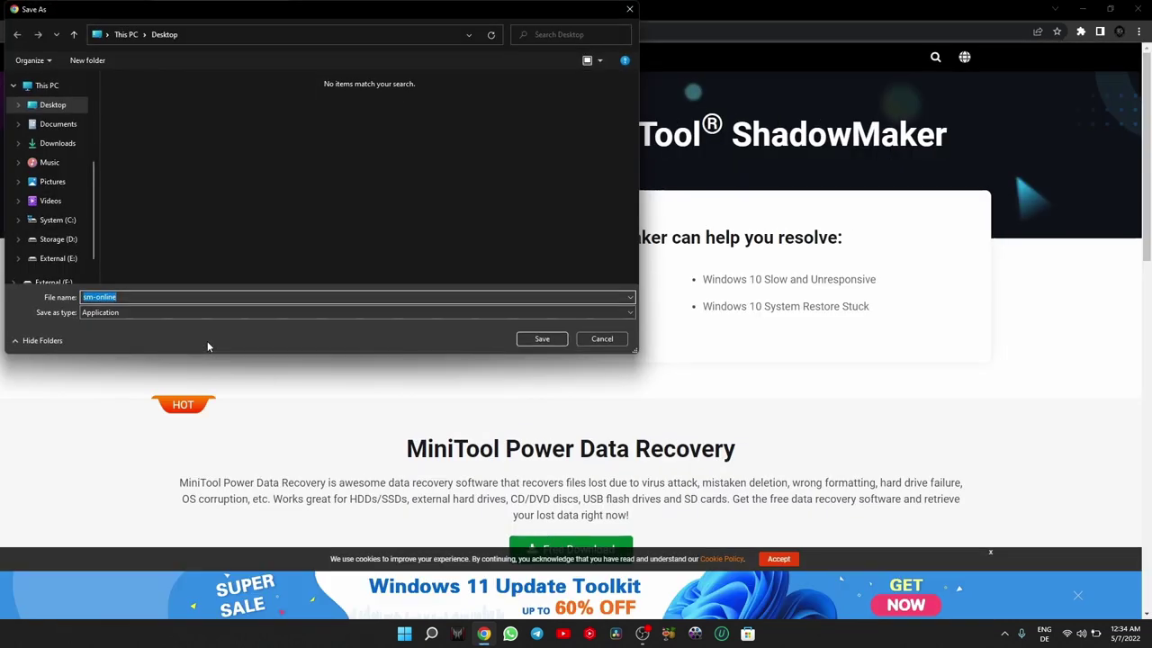
{"action": "left_click", "coordinate": [540, 340]}
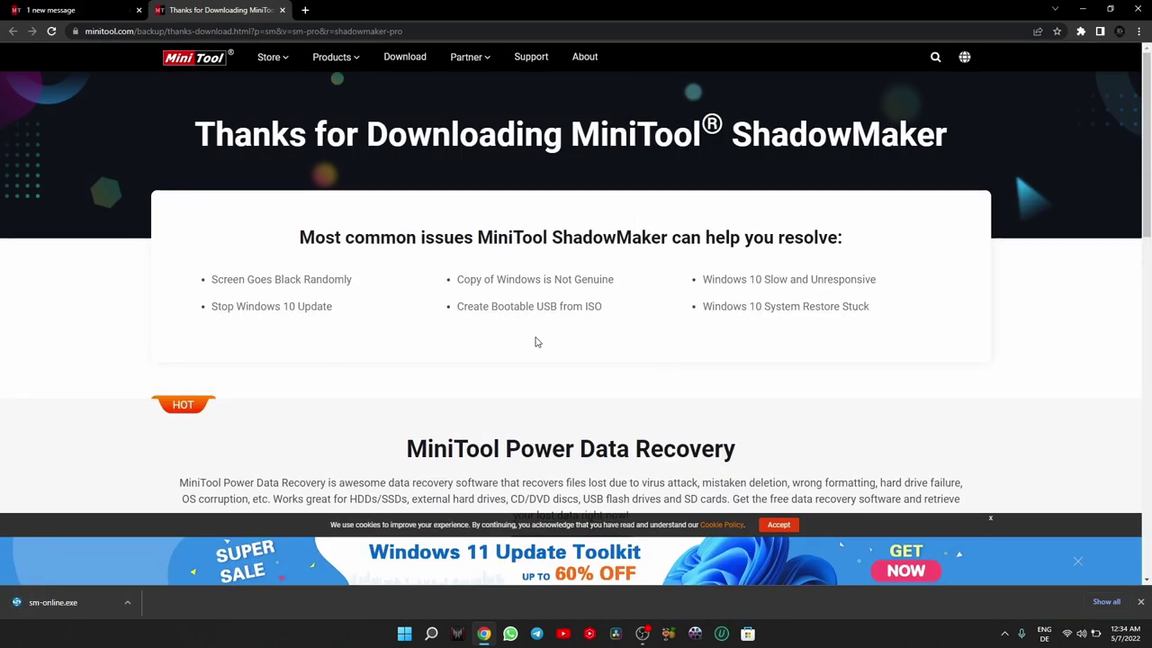
{"action": "key", "text": "ctrl+w"}
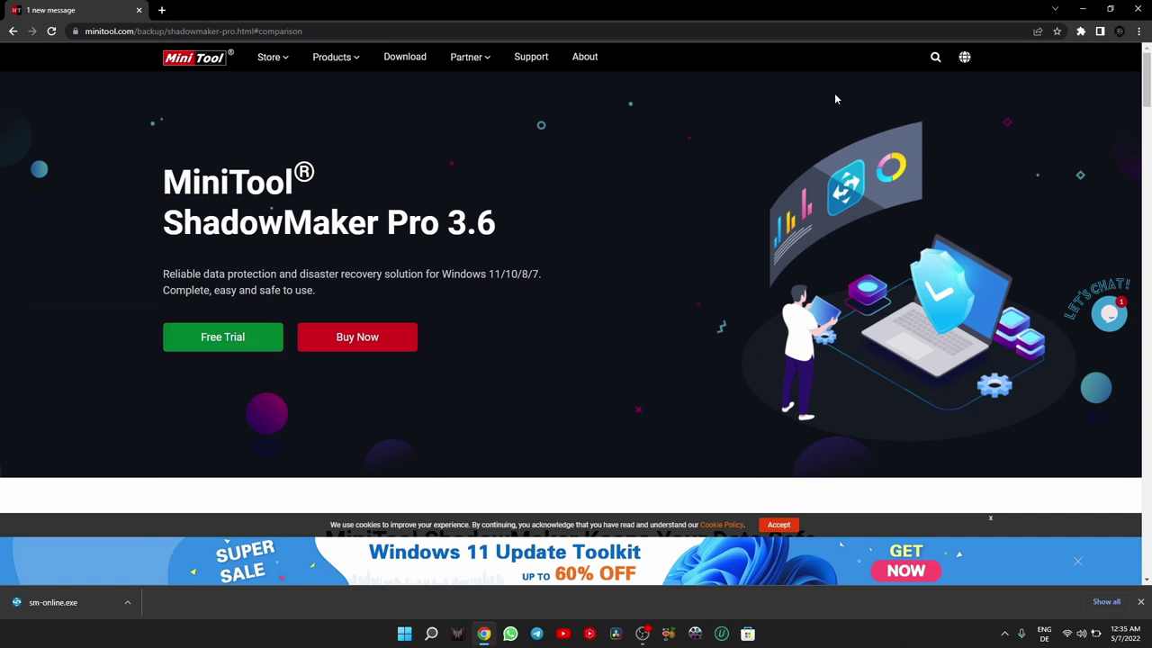
{"action": "left_click", "coordinate": [1139, 8]}
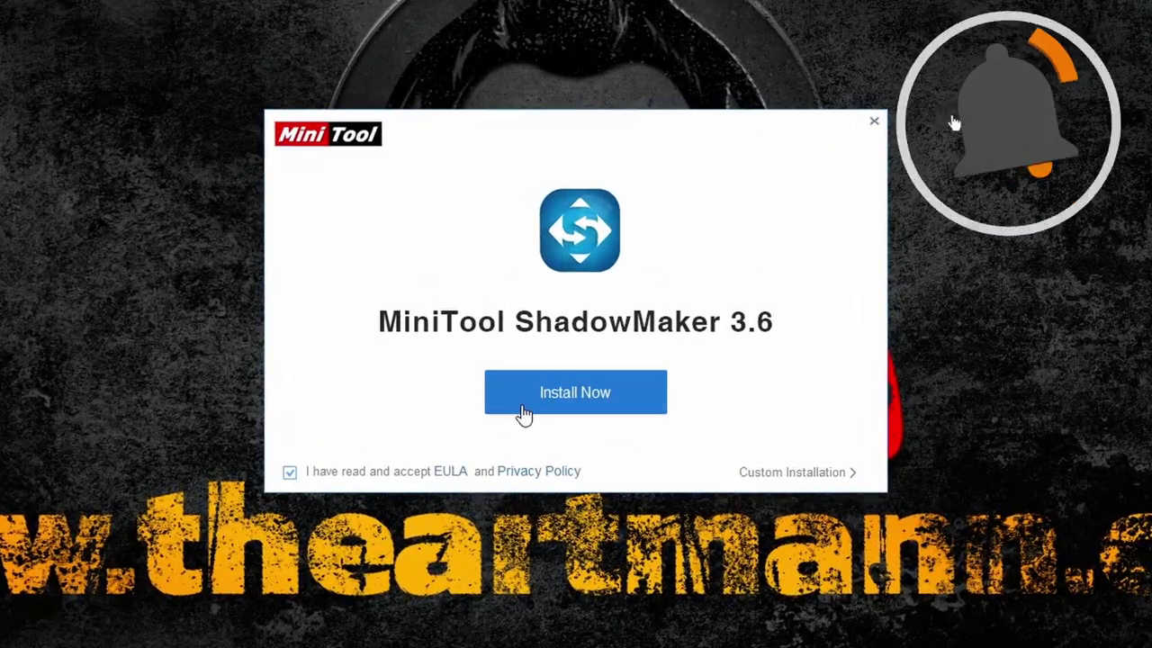
{"action": "left_click", "coordinate": [539, 407]}
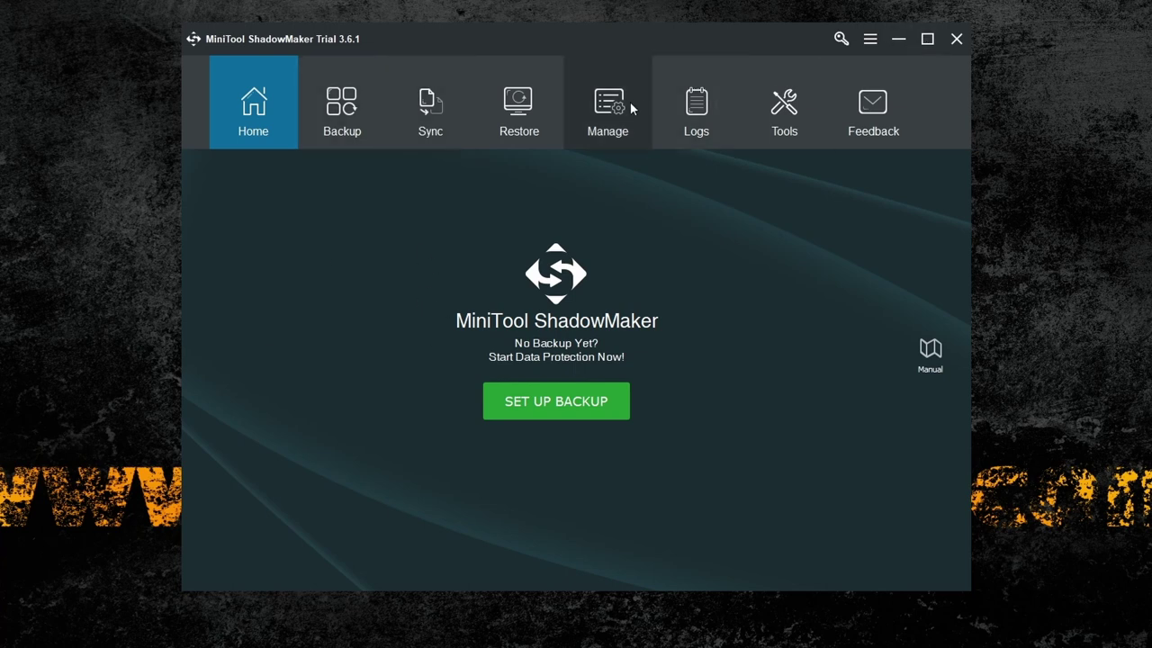
On the Backup page, choose Disk and Partitions and tick all four partitions of the 931.51 GB disk
{"action": "left_click", "coordinate": [347, 115]}
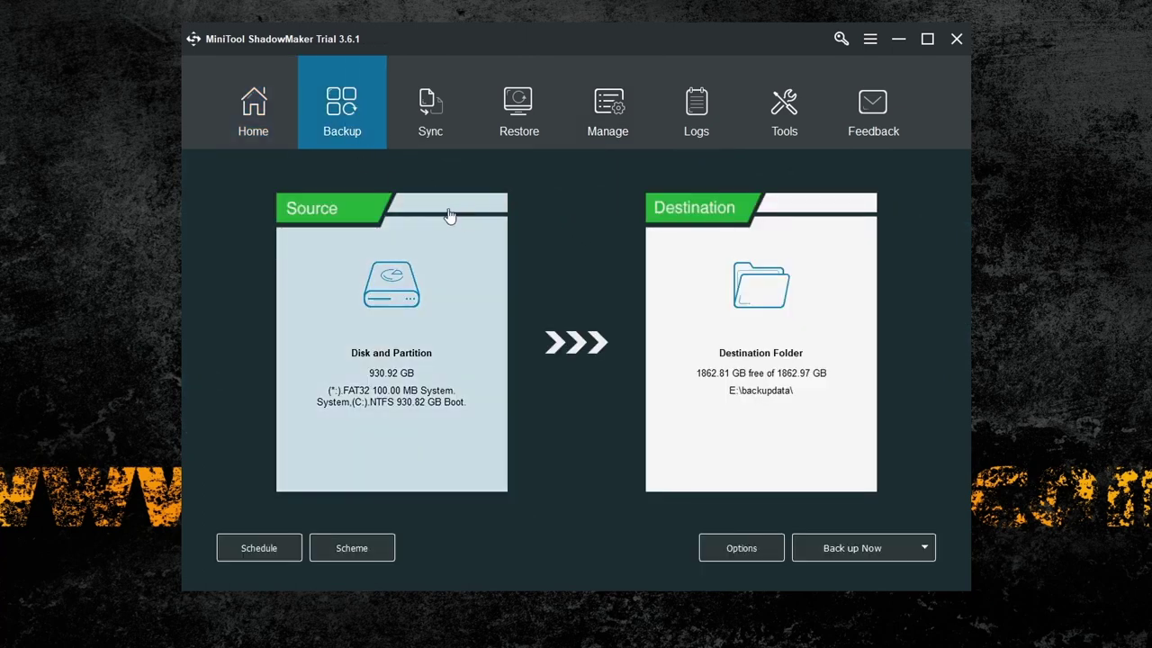
{"action": "left_click", "coordinate": [363, 296]}
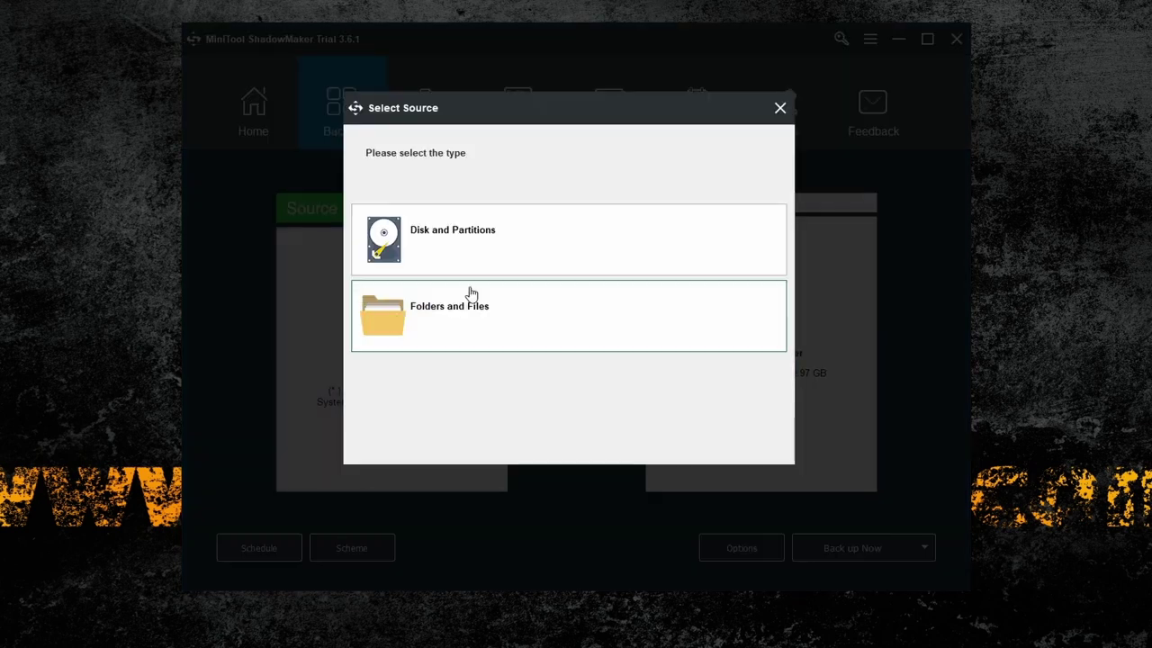
{"action": "left_click", "coordinate": [463, 271]}
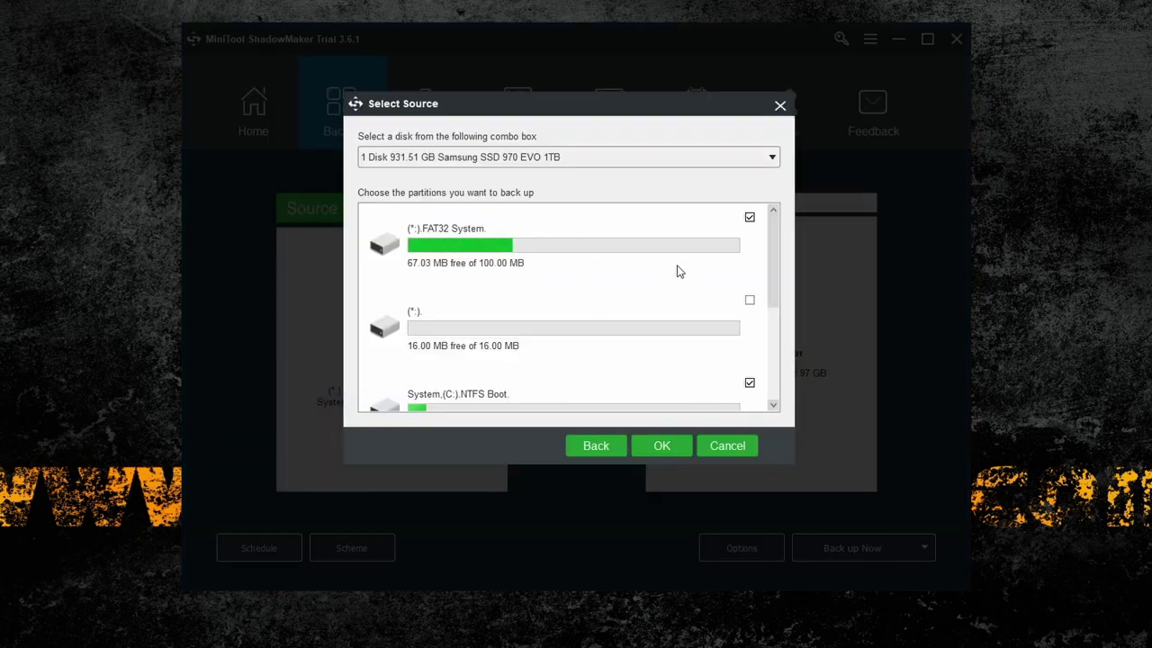
{"action": "left_click", "coordinate": [750, 300]}
{"action": "scroll", "coordinate": [770, 299], "scroll_direction": "down", "scroll_amount": 3}
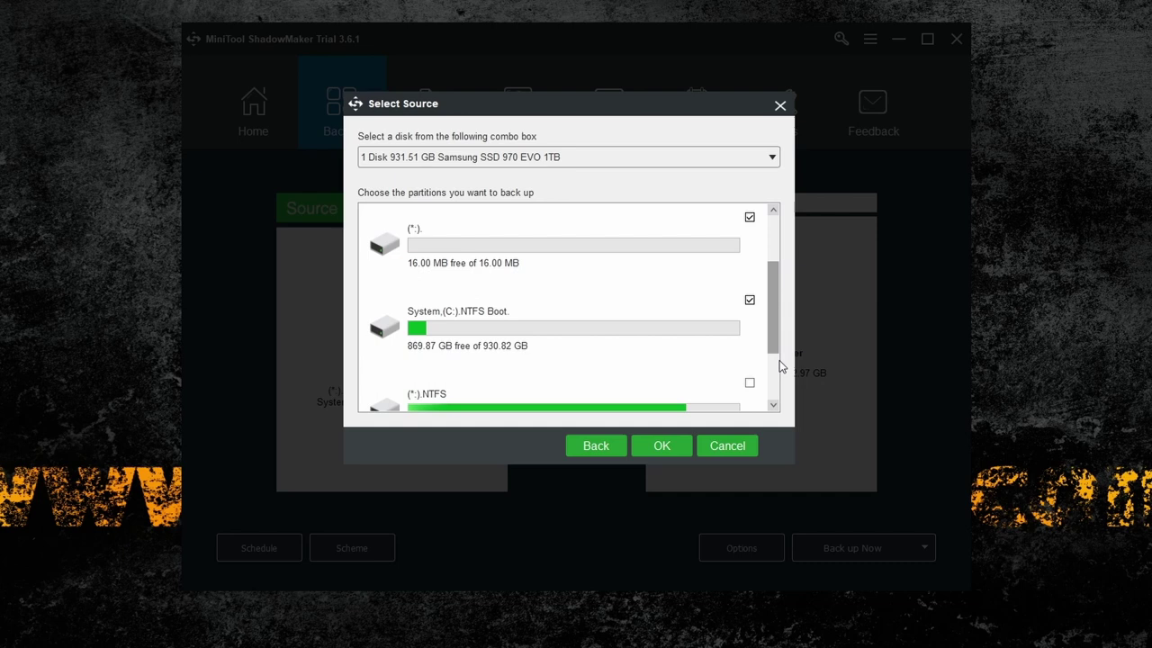
{"action": "left_click", "coordinate": [749, 300]}
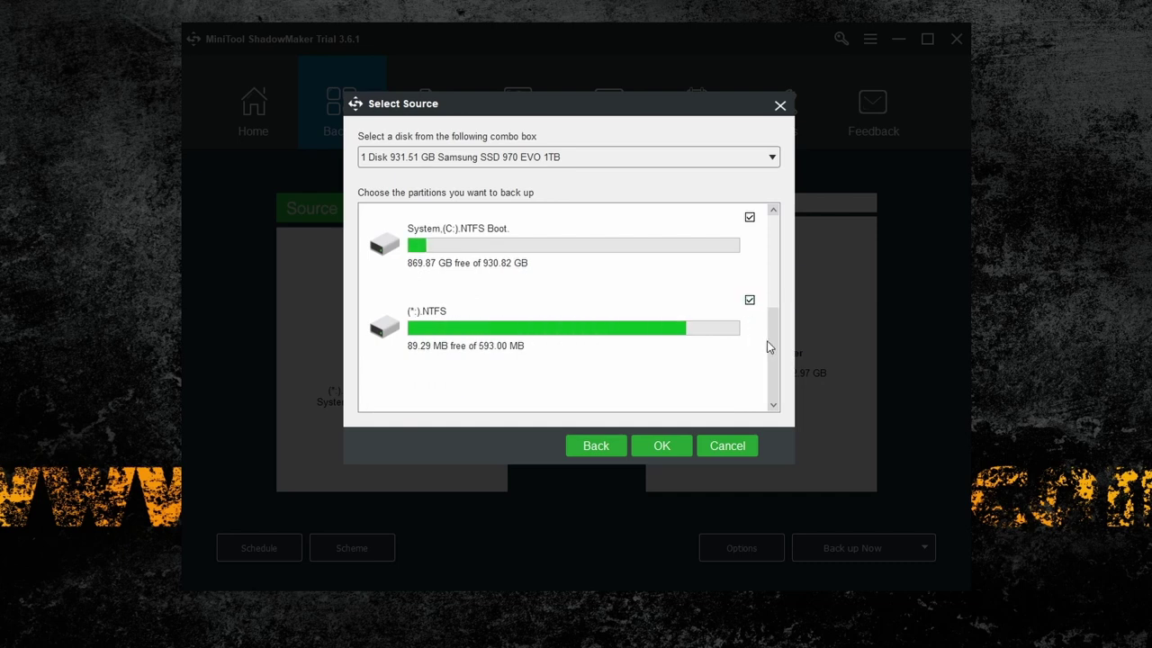
{"action": "scroll", "coordinate": [773, 324], "scroll_direction": "up", "scroll_amount": 5}
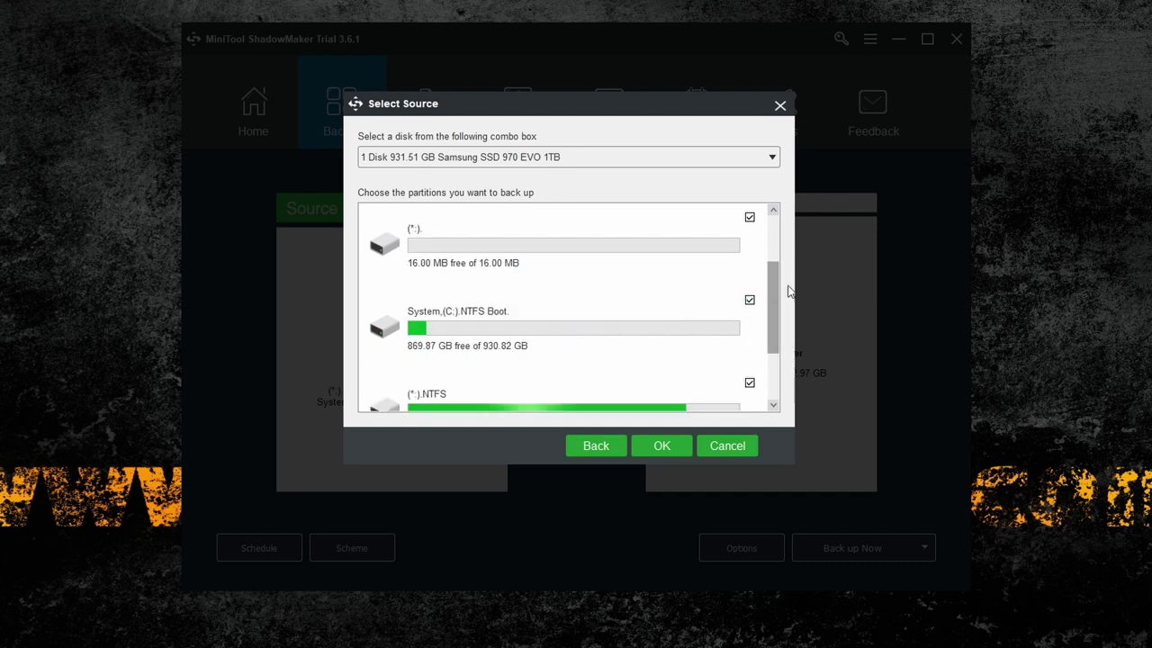
{"action": "left_click", "coordinate": [672, 447]}
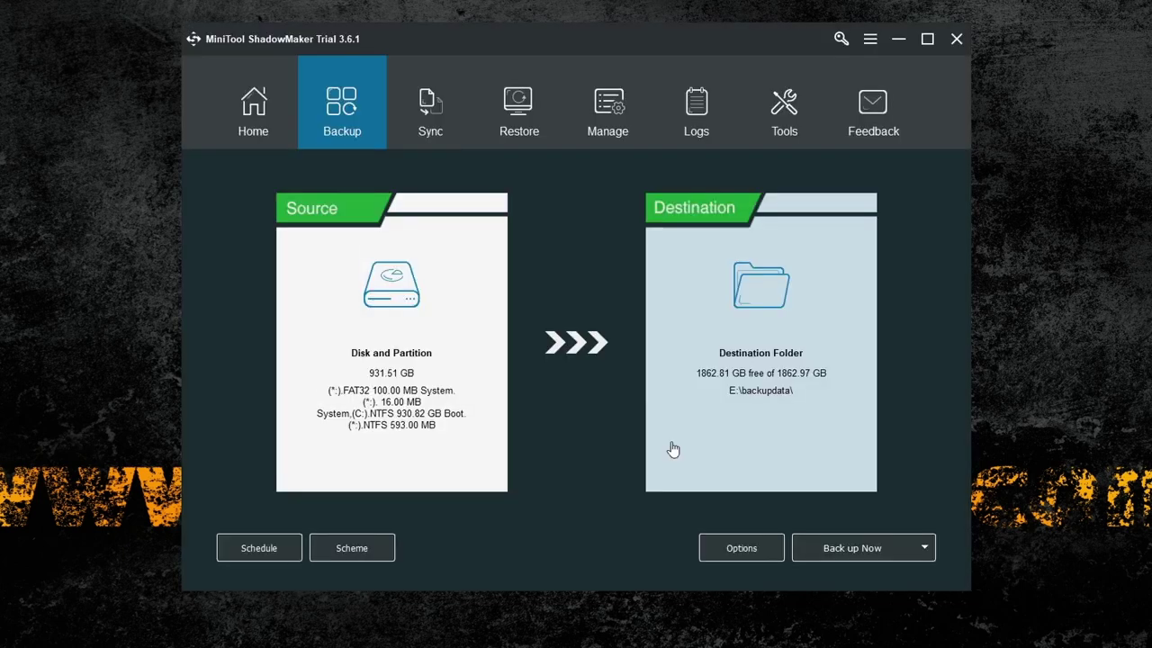
Set the External (E:) drive as the backup destination
{"action": "left_click", "coordinate": [717, 369]}
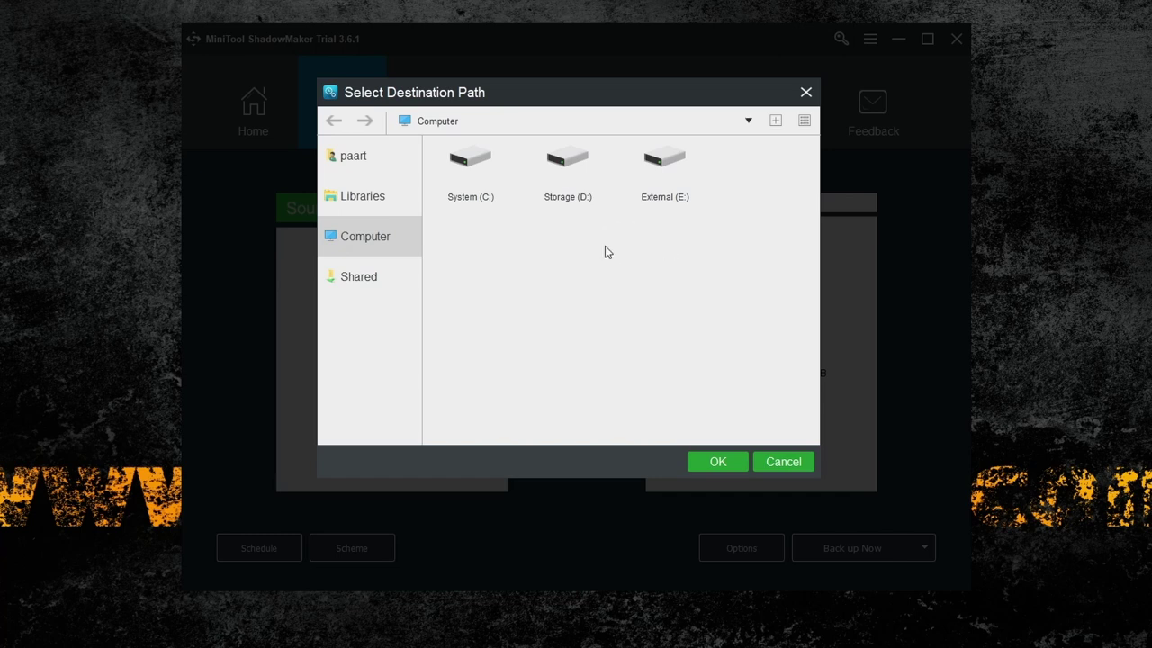
{"action": "left_click", "coordinate": [680, 156]}
{"action": "left_click", "coordinate": [719, 462]}
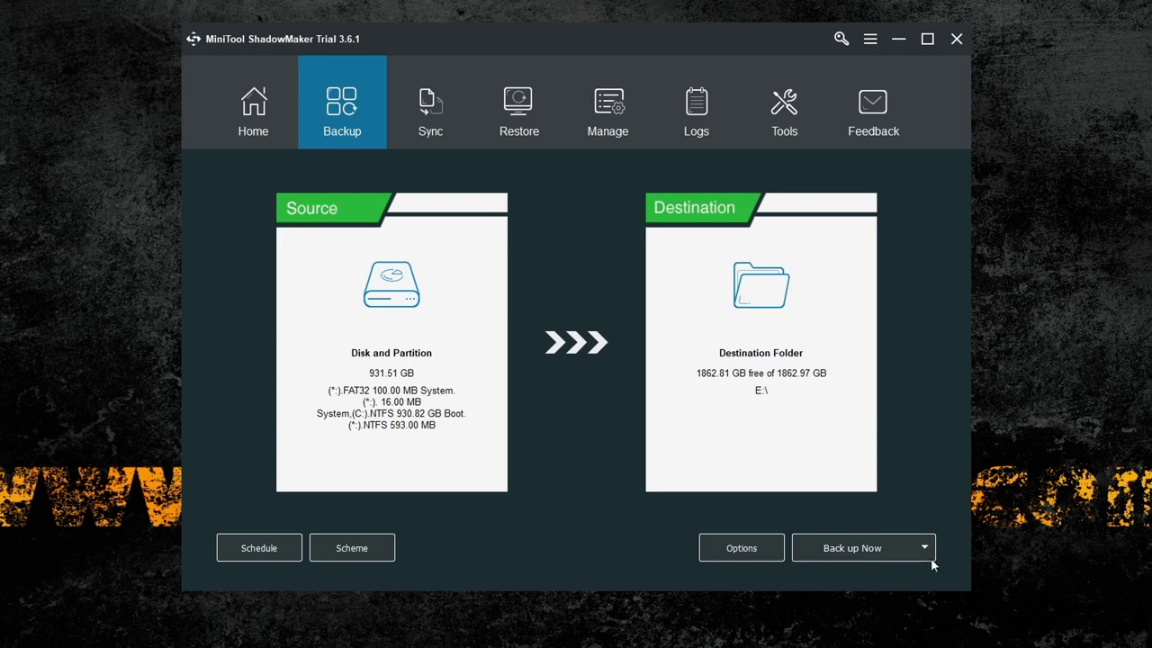
Glance at the backup timing choices, then start the backup with Back up Now
{"action": "left_click", "coordinate": [924, 547]}
{"action": "left_click", "coordinate": [886, 576]}
{"action": "left_click", "coordinate": [845, 554]}
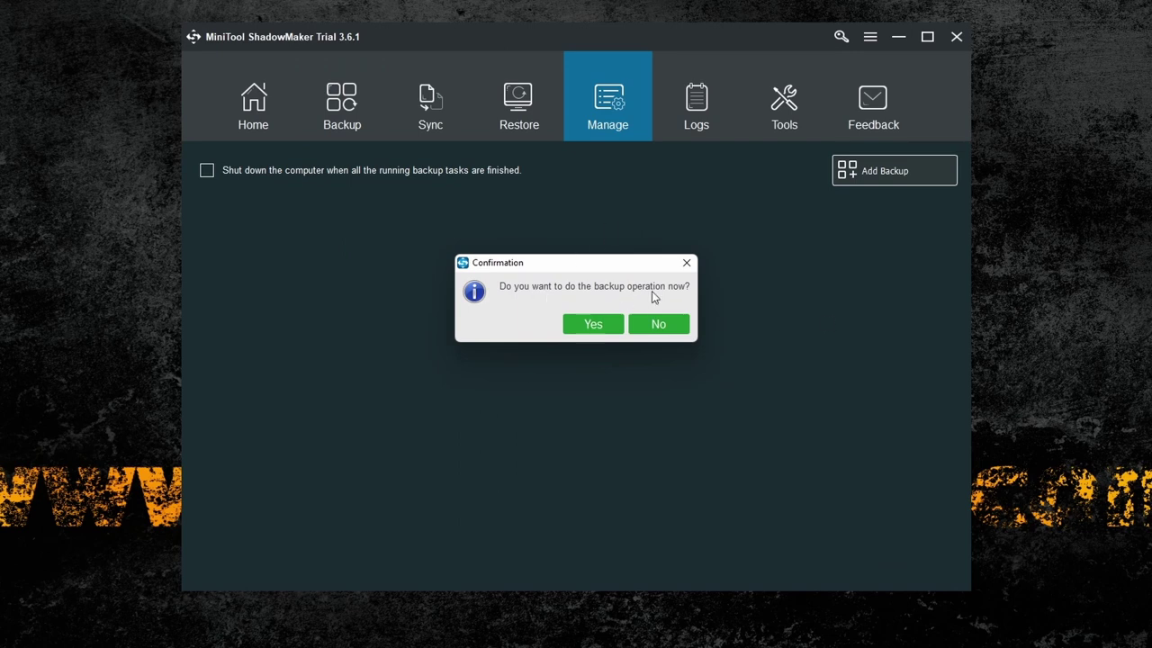
Confirm running the backup immediately and let it finish while browsing the Tools and Backup pages
{"action": "left_click", "coordinate": [615, 324]}
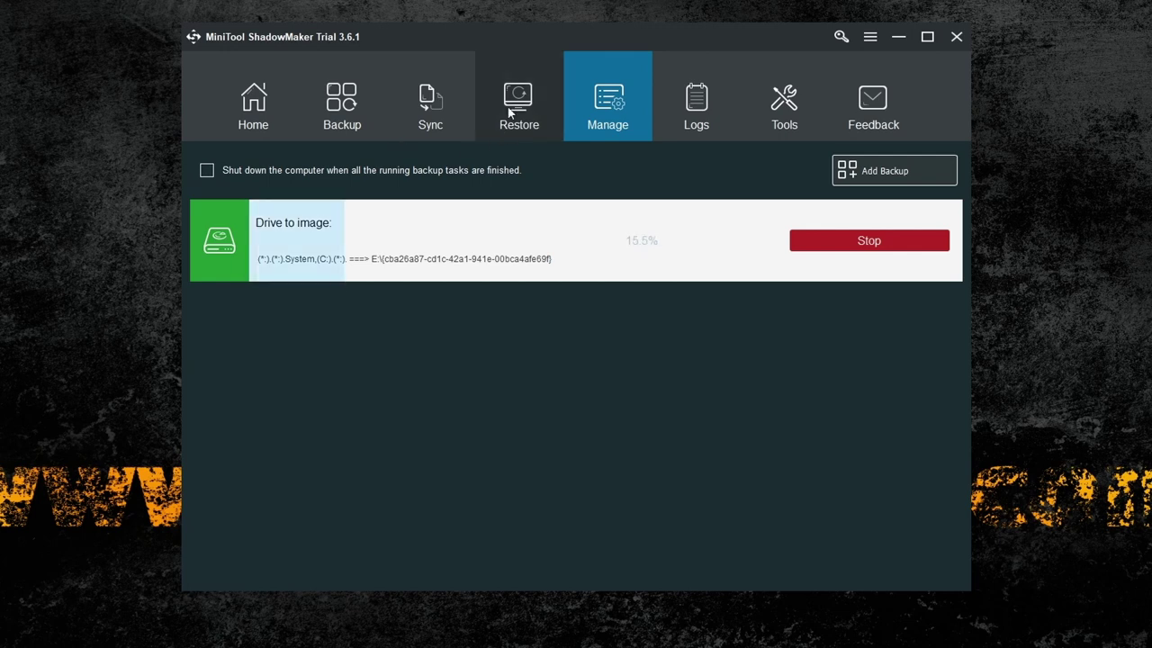
{"action": "left_click", "coordinate": [754, 103]}
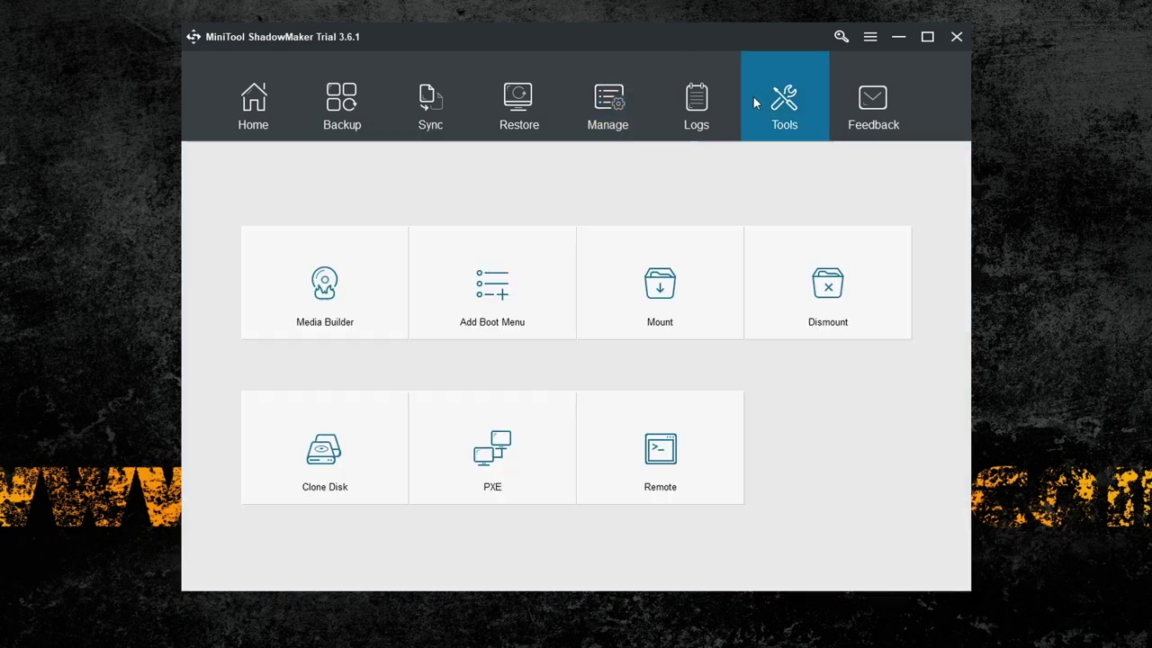
{"action": "left_click", "coordinate": [630, 126]}
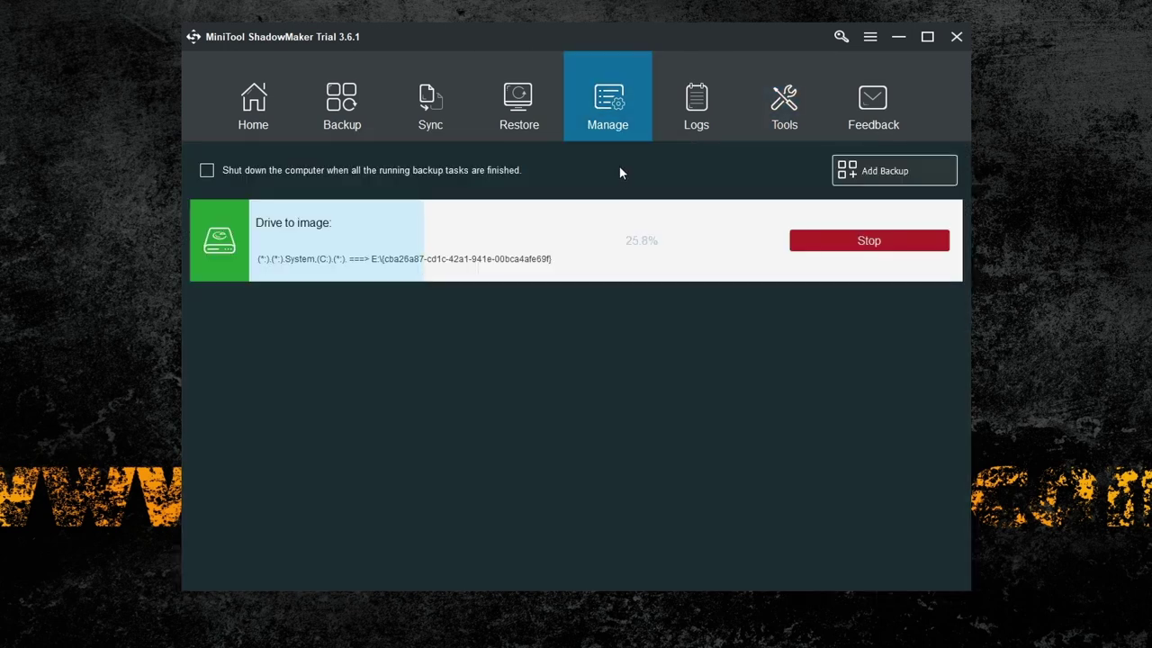
{"action": "left_click", "coordinate": [784, 112]}
{"action": "left_click", "coordinate": [360, 110]}
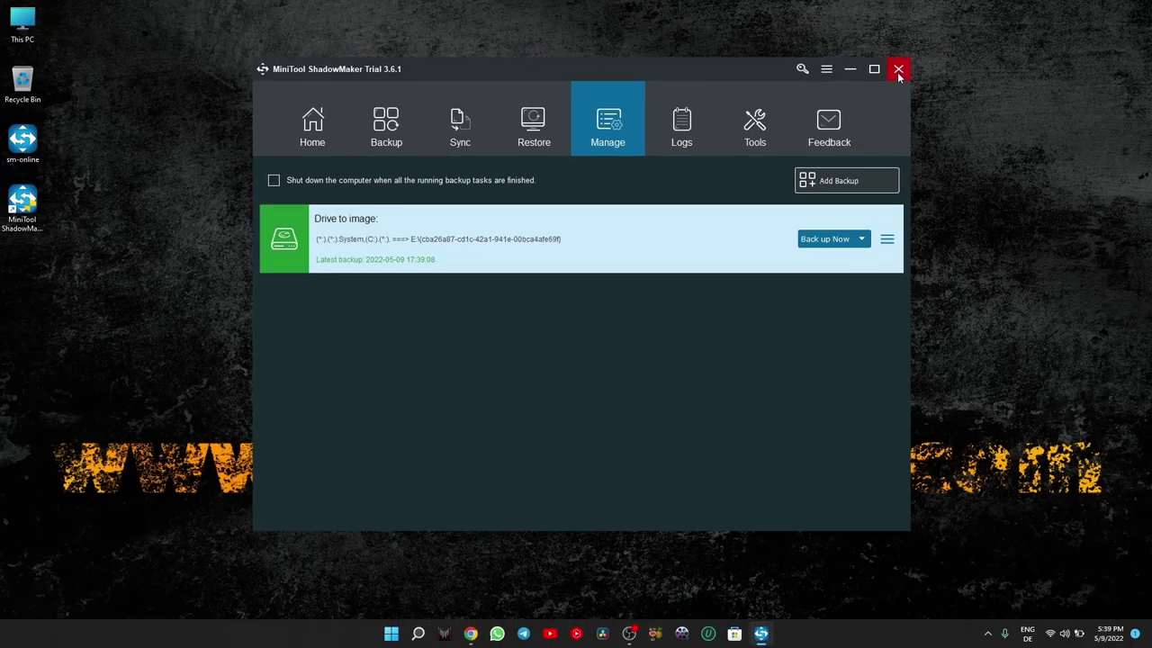
Close ShadowMaker and confirm in This PC that External (E:) now holds 83.2 GB
{"action": "left_click", "coordinate": [898, 70]}
{"action": "double_click", "coordinate": [23, 27]}
{"action": "right_click", "coordinate": [738, 340]}
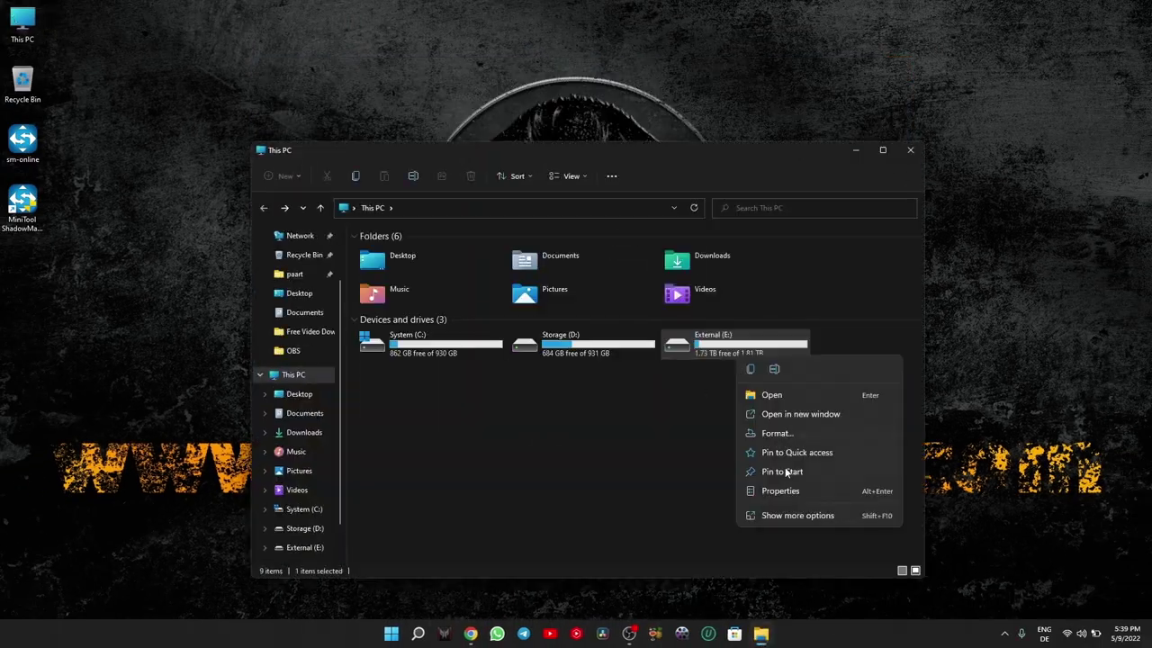
{"action": "key", "text": "Escape"}
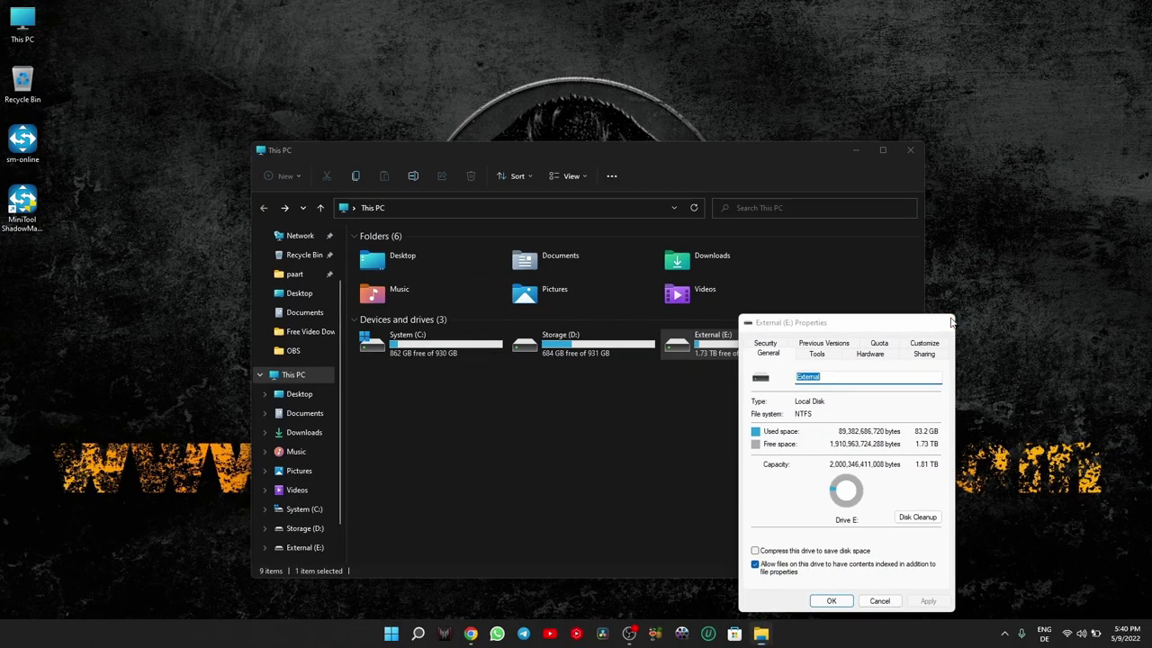
{"action": "left_click", "coordinate": [852, 157]}
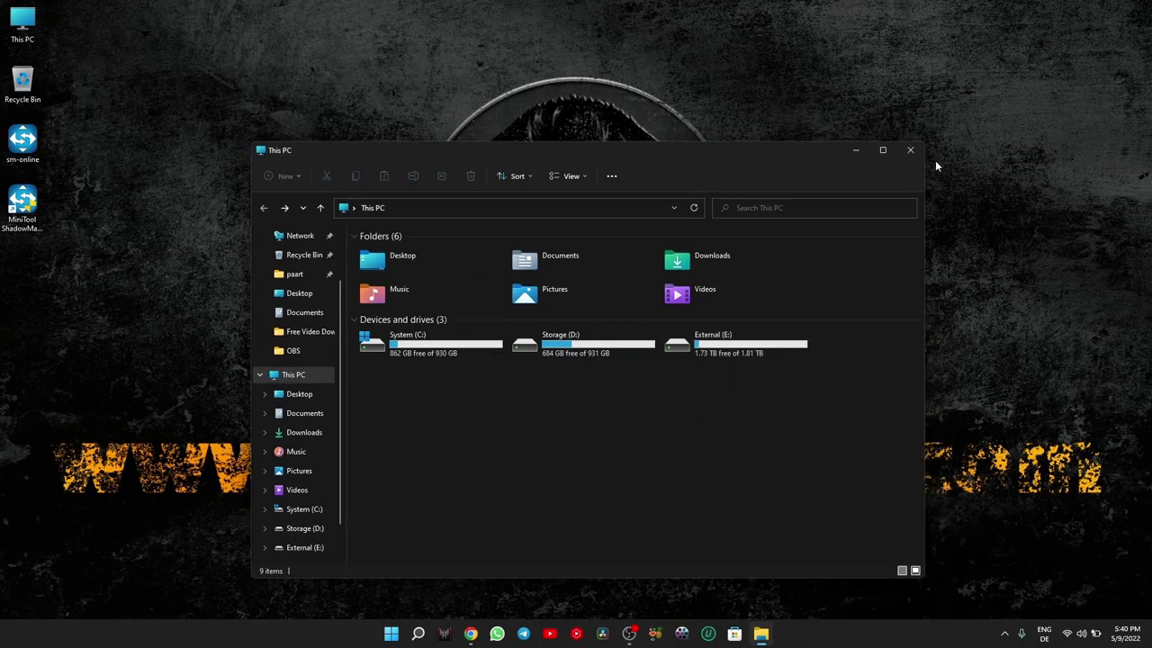
{"action": "left_click", "coordinate": [909, 150]}
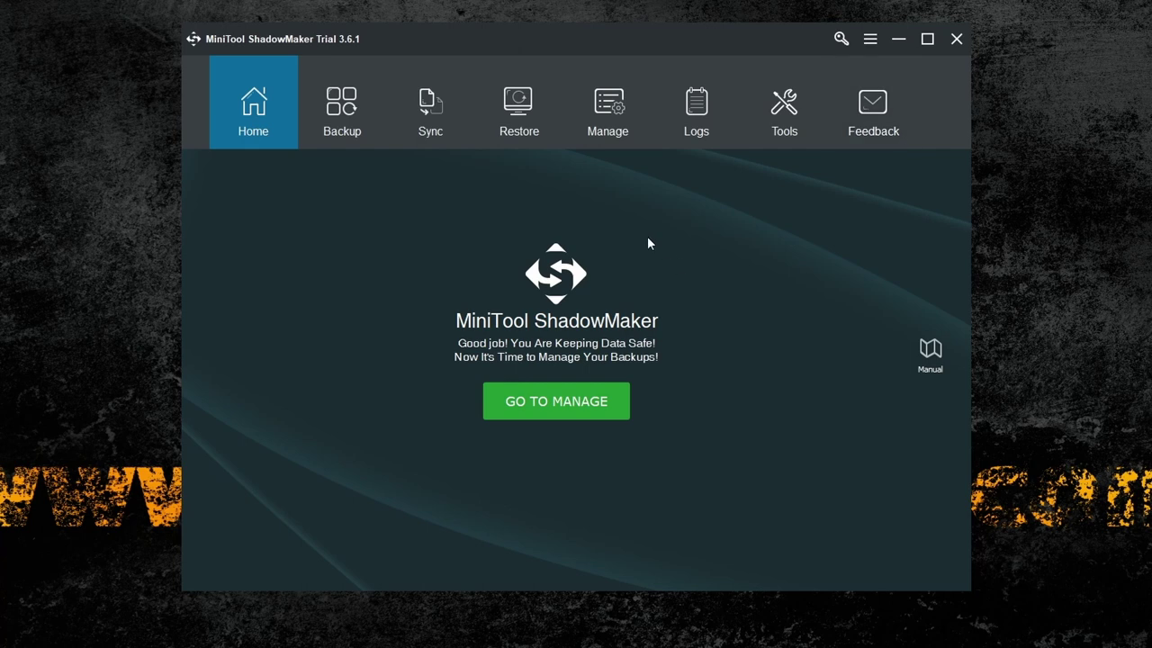
Restore the 09/05/2022 17:20 drive image with all volumes up to target disk choice, then bring OBS forward
{"action": "left_click", "coordinate": [519, 108]}
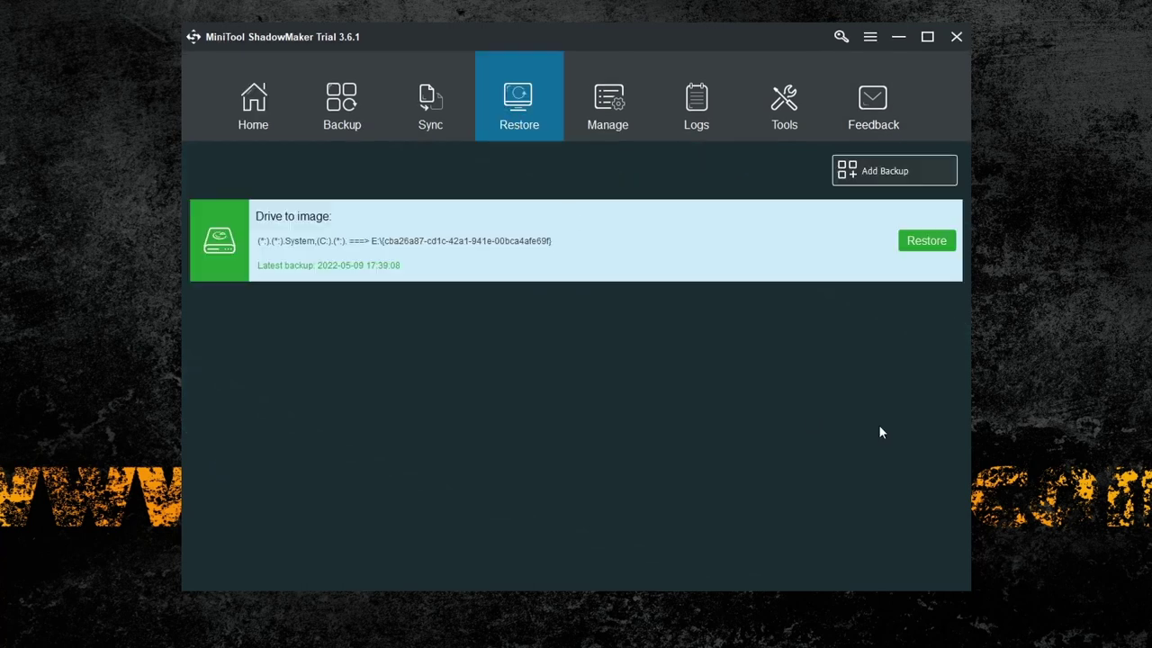
{"action": "left_click", "coordinate": [926, 242]}
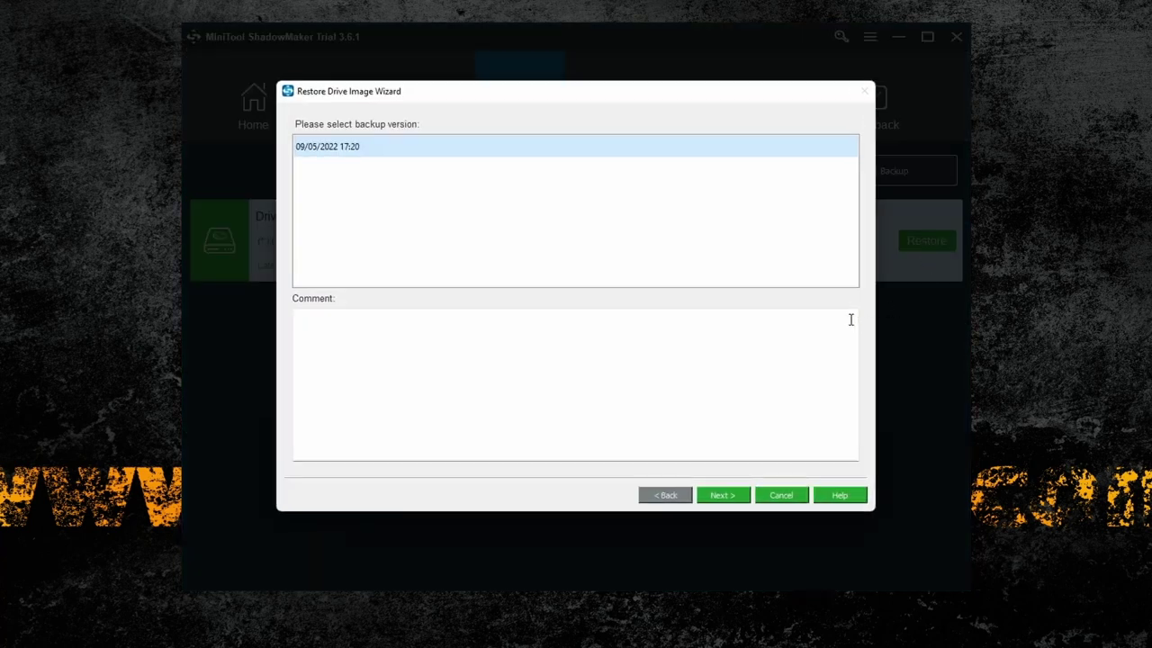
{"action": "left_click", "coordinate": [435, 158]}
{"action": "left_click", "coordinate": [722, 498]}
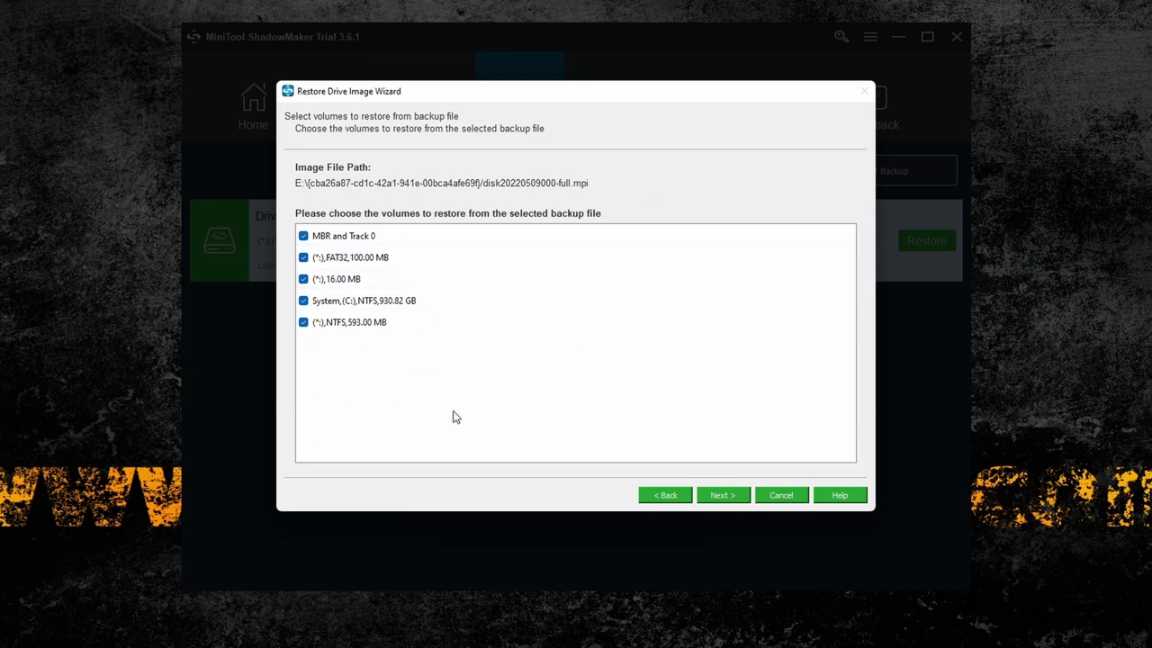
{"action": "left_click", "coordinate": [722, 495]}
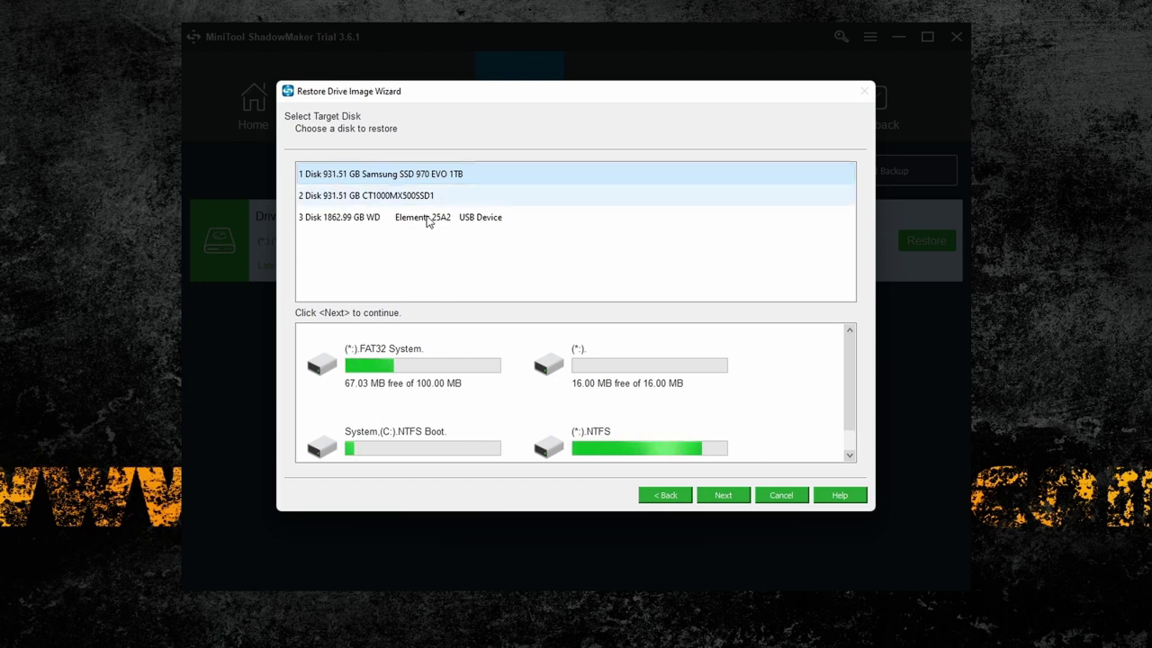
{"action": "scroll", "coordinate": [846, 417], "scroll_direction": "down", "scroll_amount": 1}
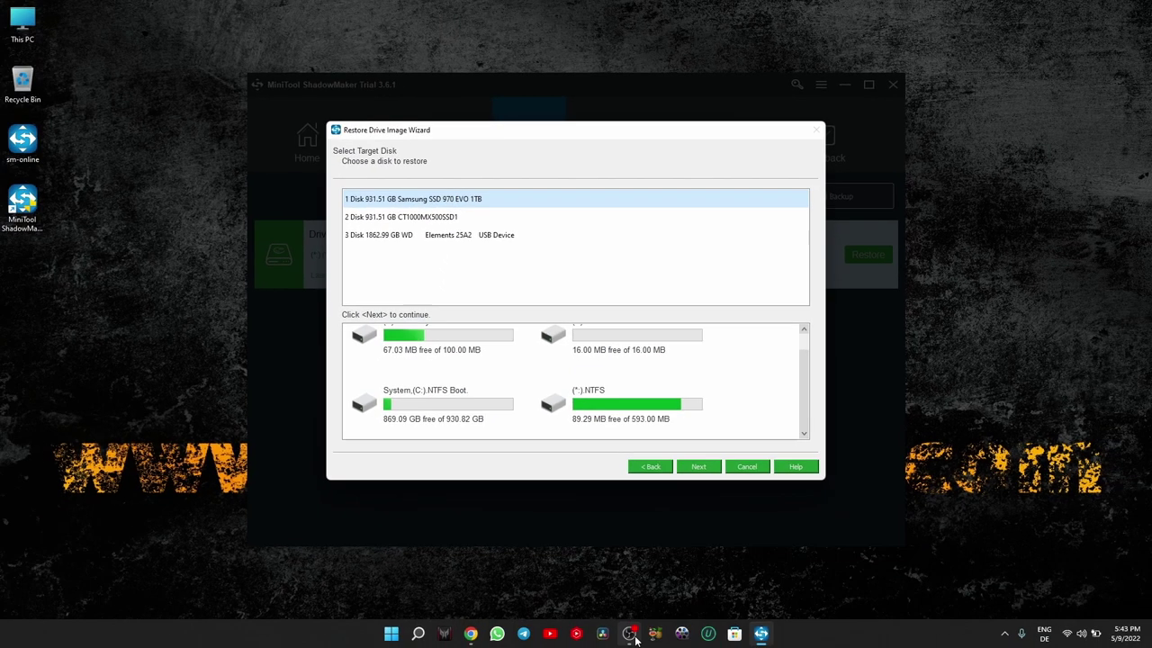
{"action": "left_click", "coordinate": [629, 634]}
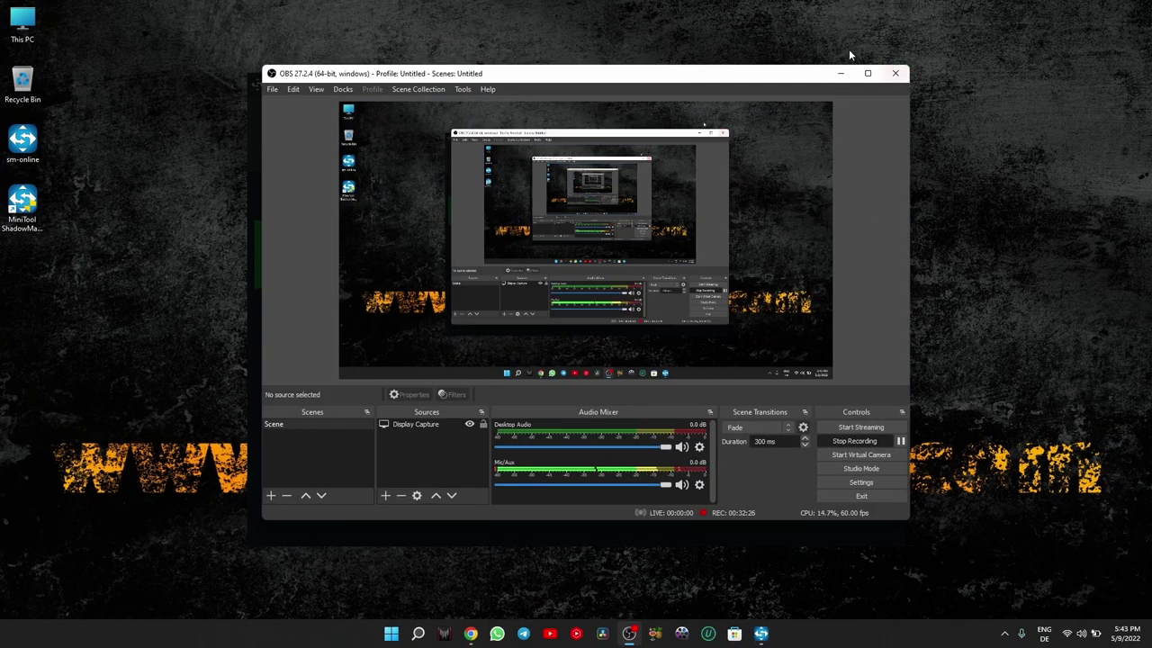
Minimise OBS, cancel the Restore Drive Image Wizard, and close ShadowMaker
{"action": "left_click", "coordinate": [838, 74]}
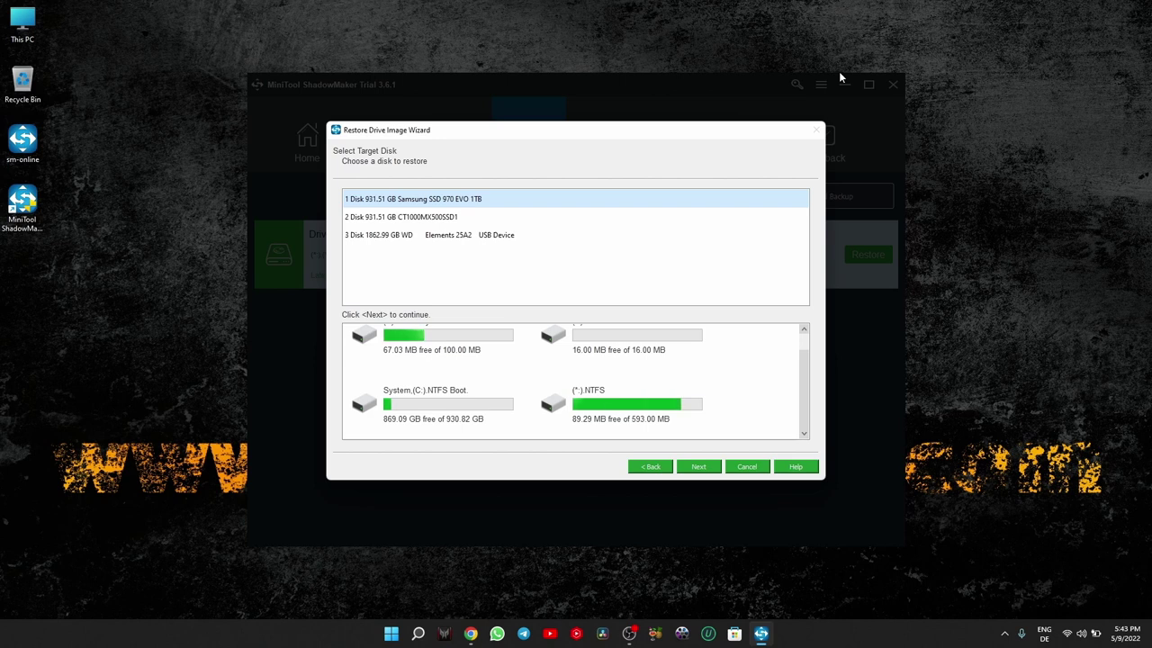
{"action": "left_click", "coordinate": [747, 467]}
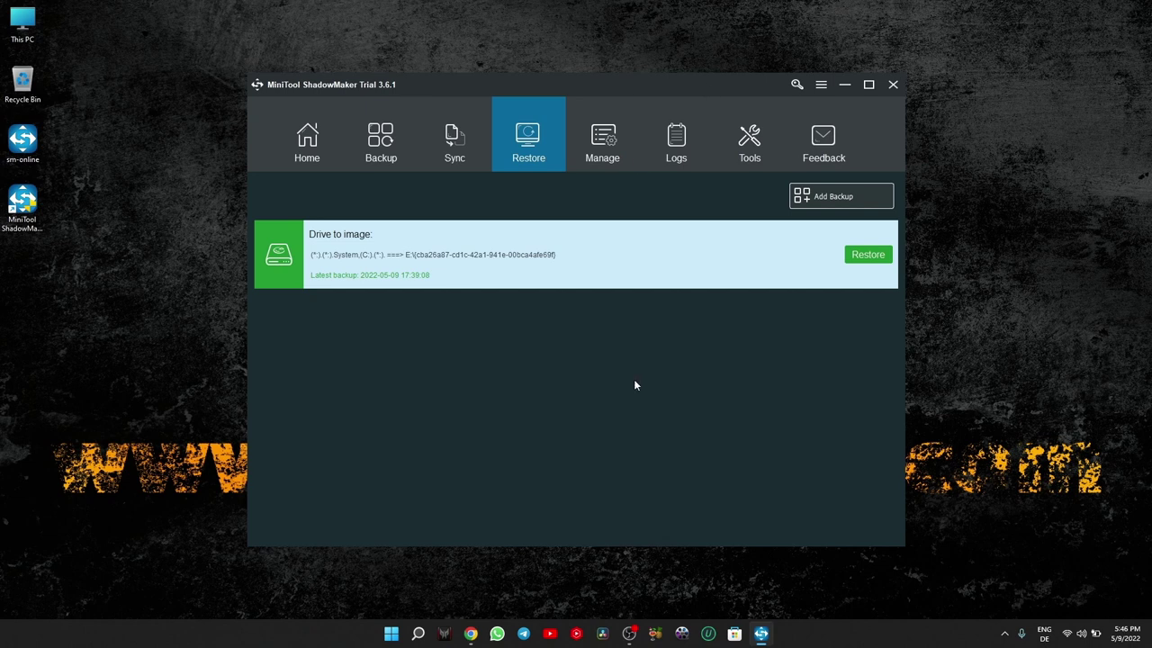
{"action": "left_click", "coordinate": [893, 84]}
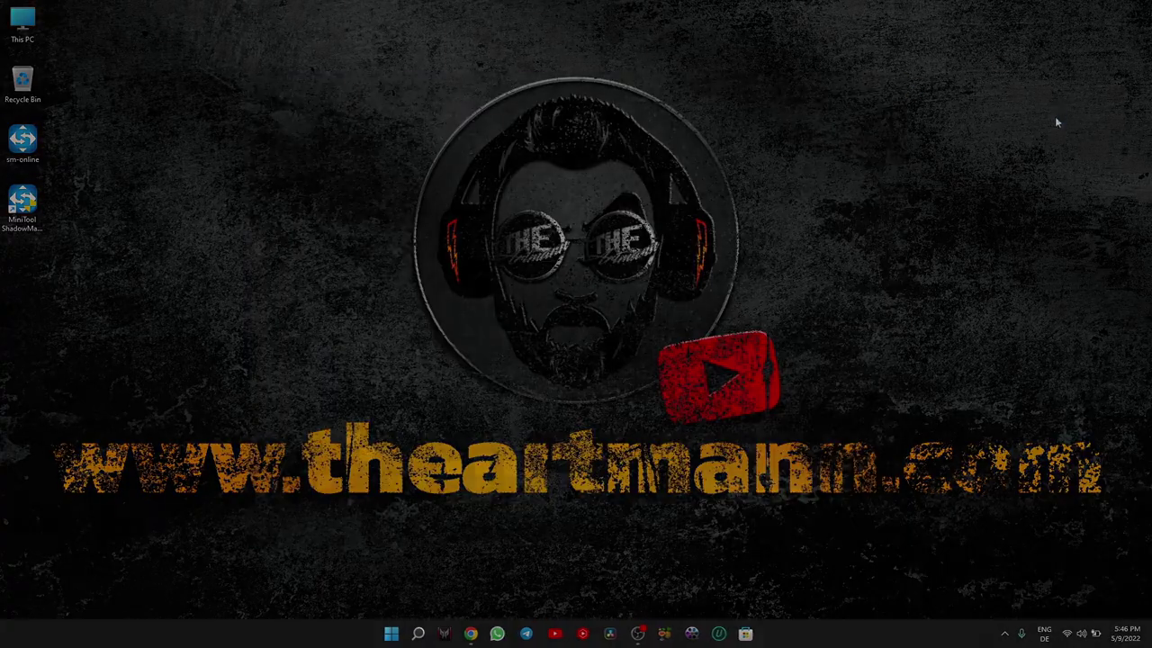